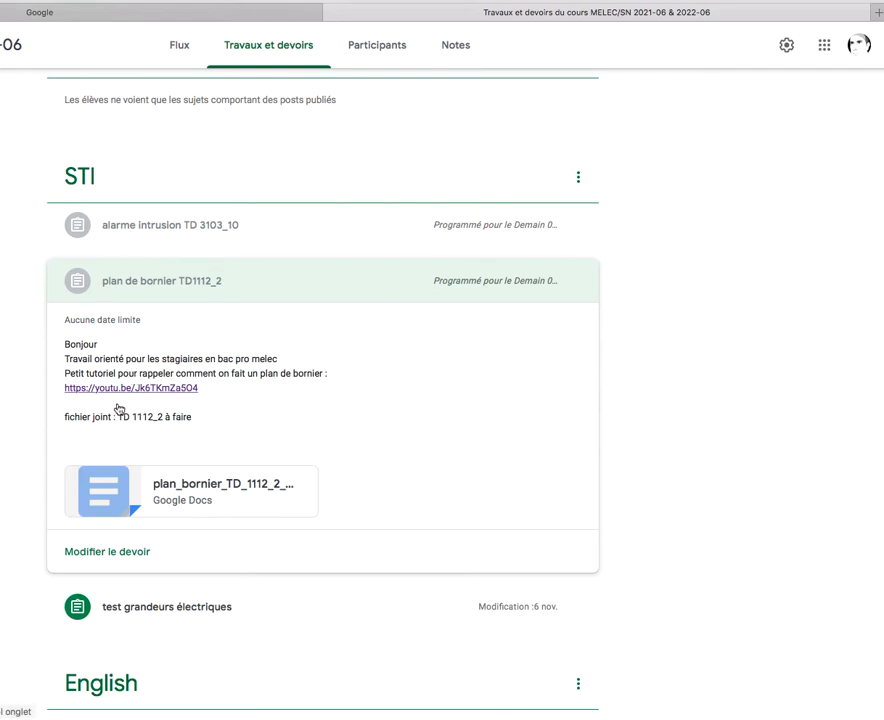
Open the plan_bornier_TD_1112_2 document attached to the assignment and enter the student's surname directly after "NOM :" on the first page
click(167, 486)
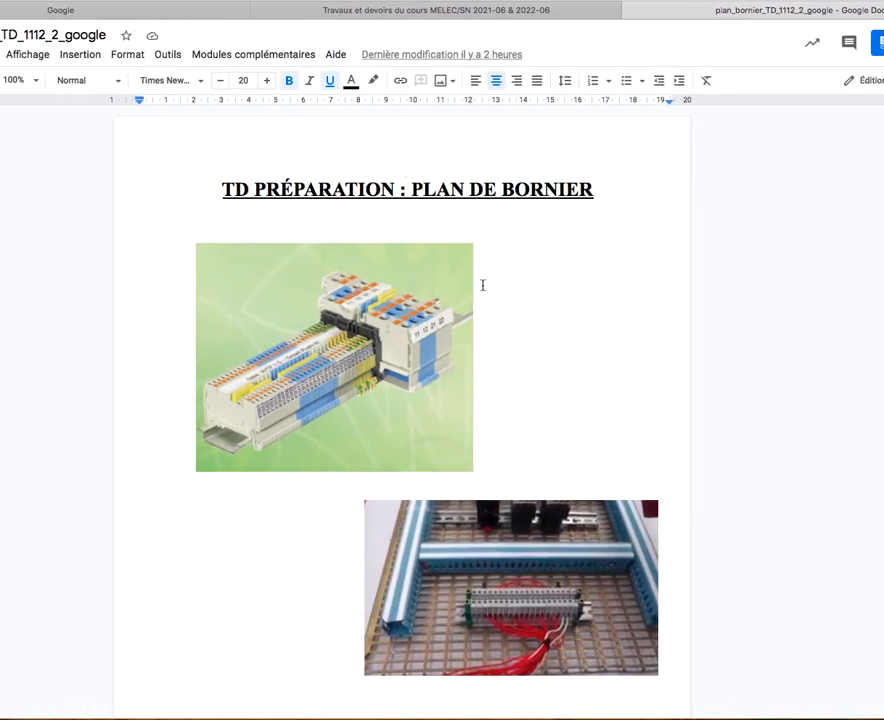
scroll(531, 343, down, 5)
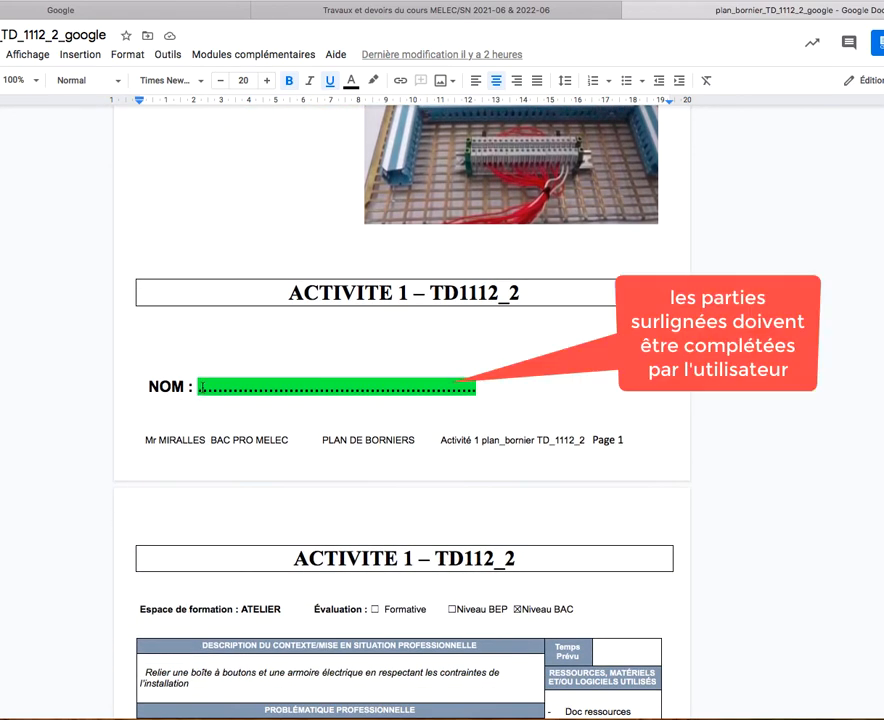
click(200, 388)
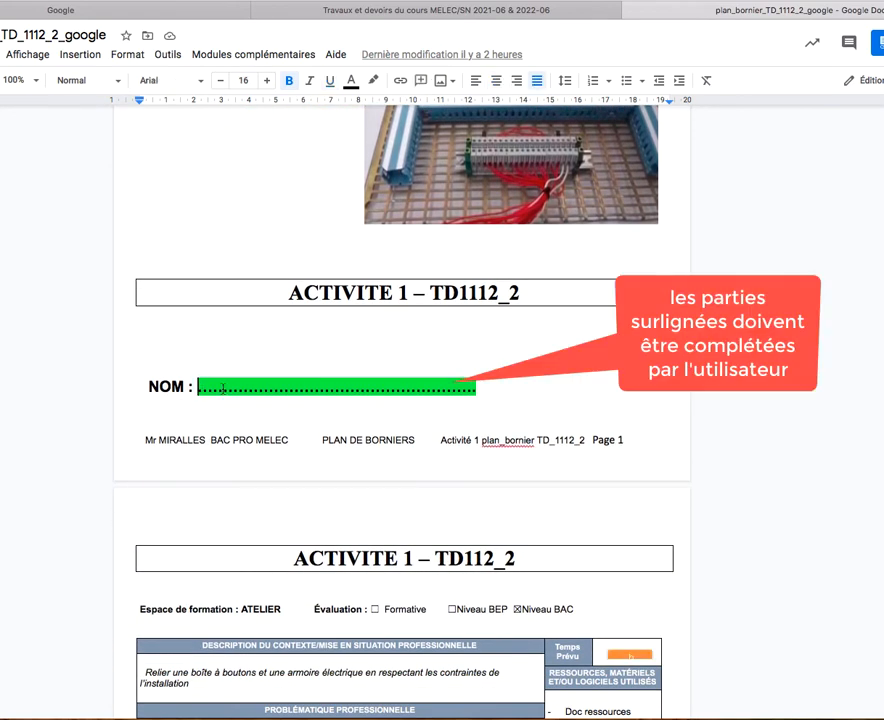
text(MIRALL)
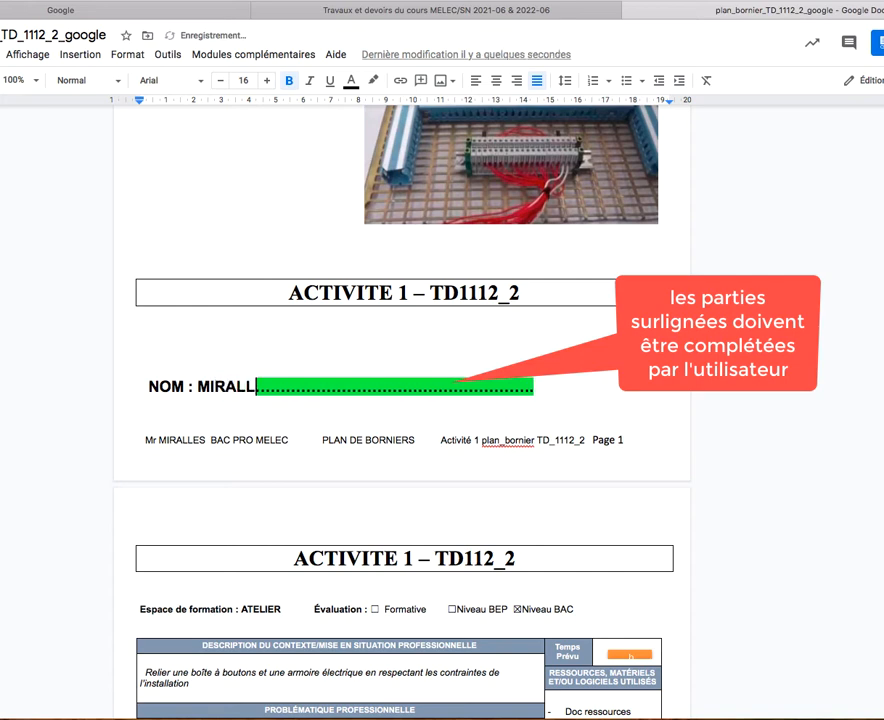
text(ES)
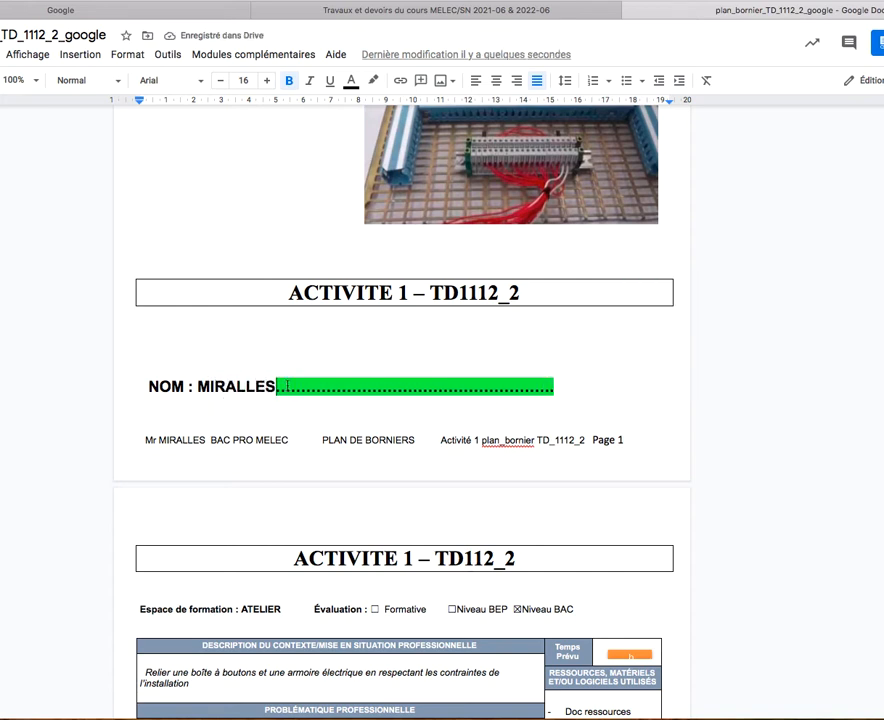
Enter the surname inside the highlighted dotted NOM field and delete the unhighlighted copy in front of the dots
click(320, 386)
text(MIRA)
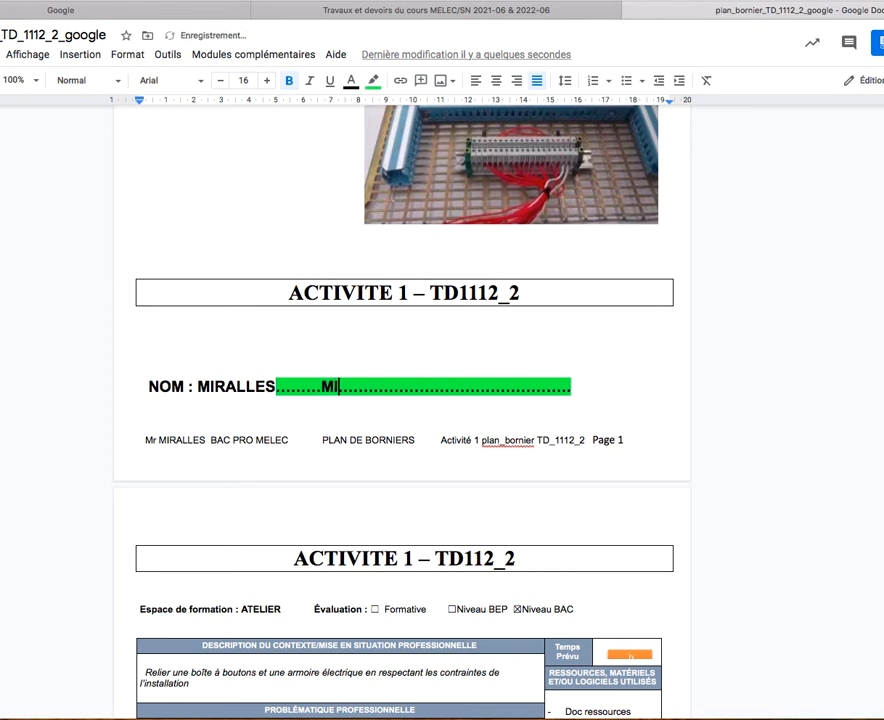
text(LLES)
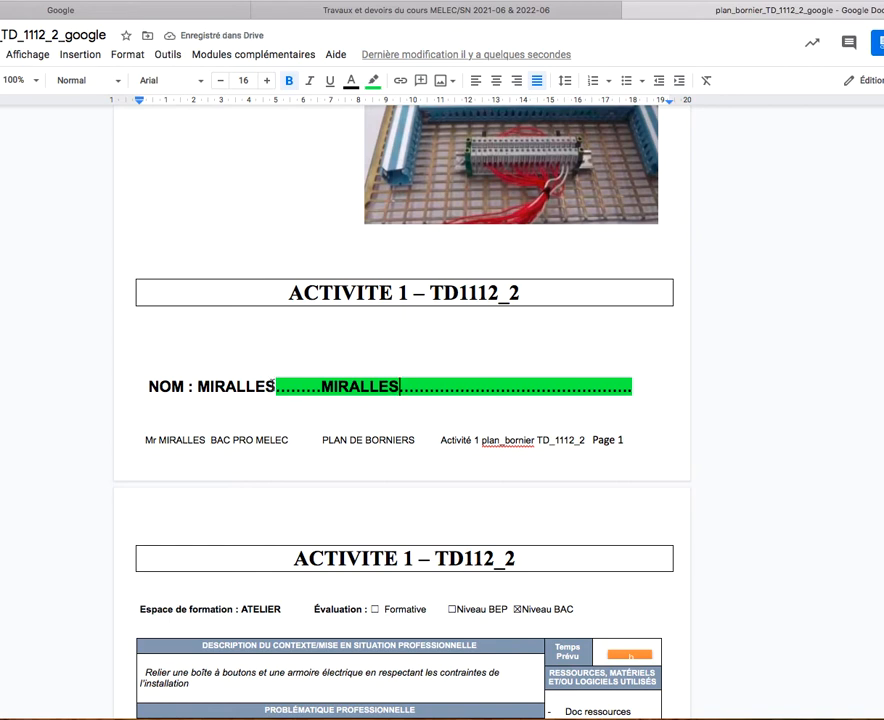
drag(275, 388, 194, 381)
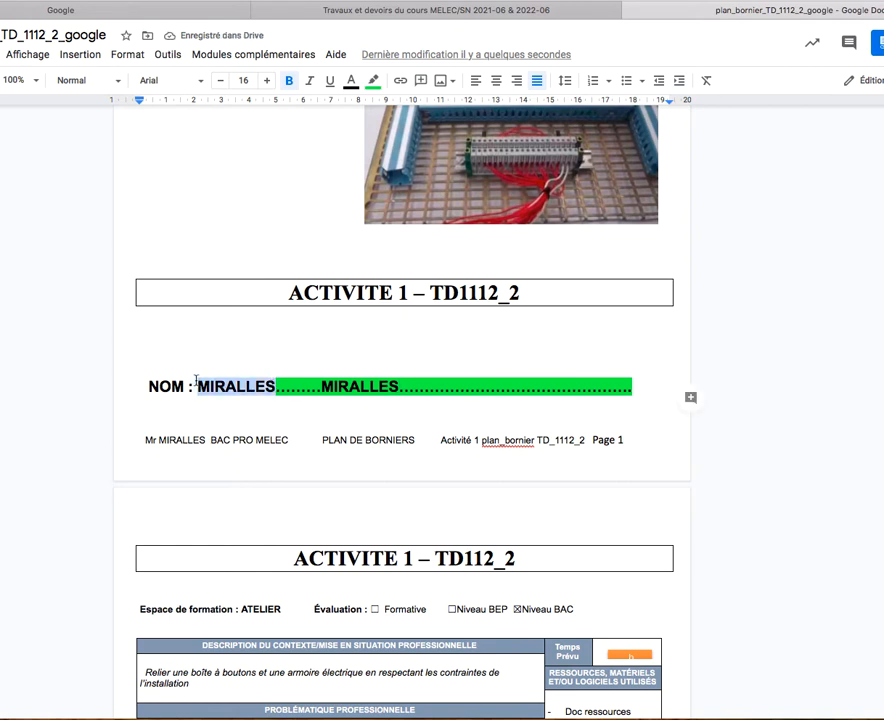
key(BackSpace)
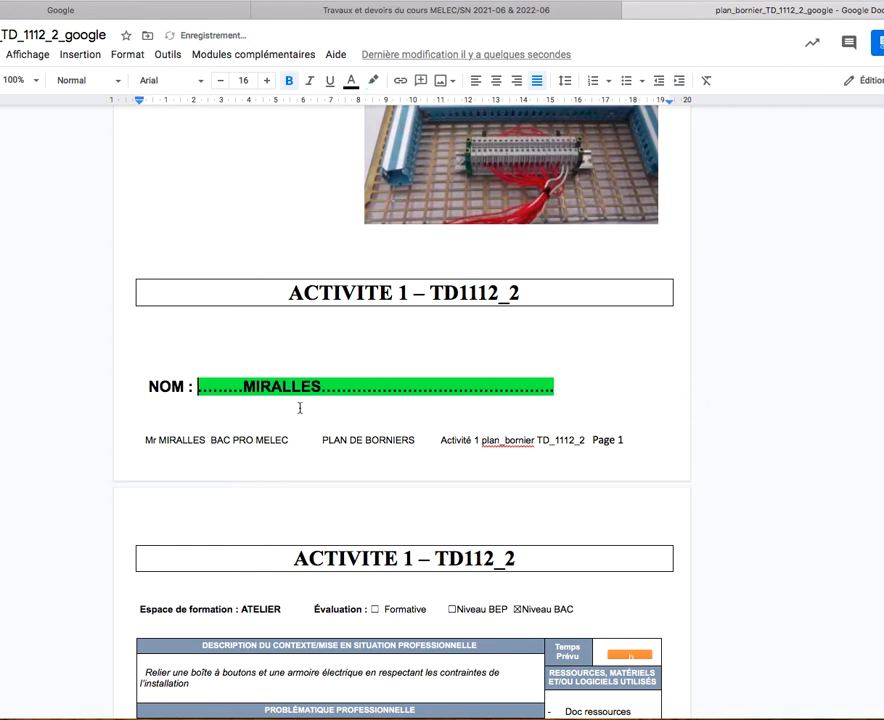
Open the CIRCUIT 1 schematic on page 3 for editing as a drawing
scroll(306, 397, down, 10)
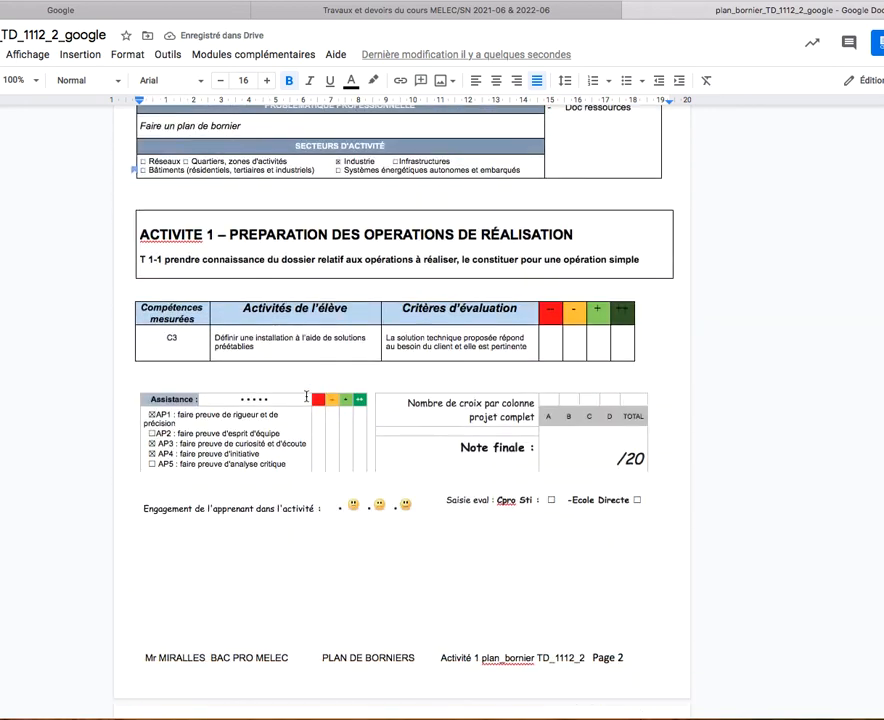
scroll(306, 397, down, 10)
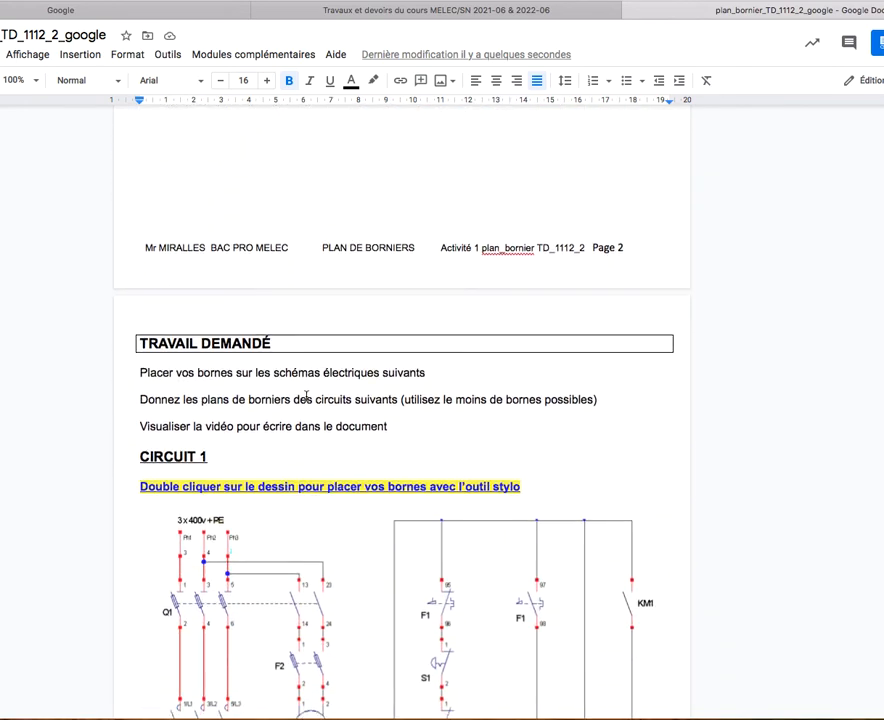
scroll(306, 397, up, 1)
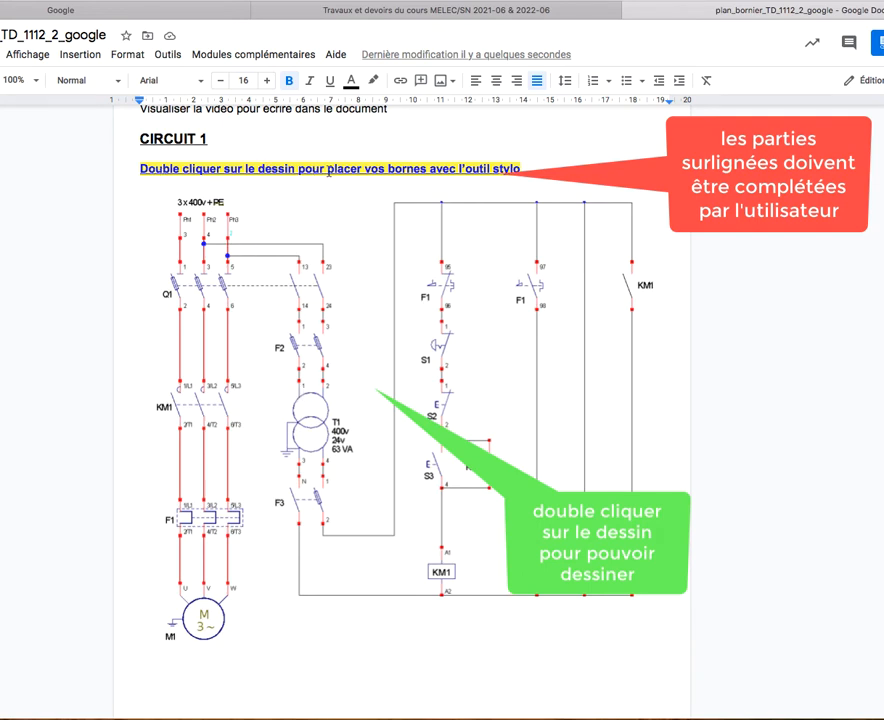
double_click(428, 354)
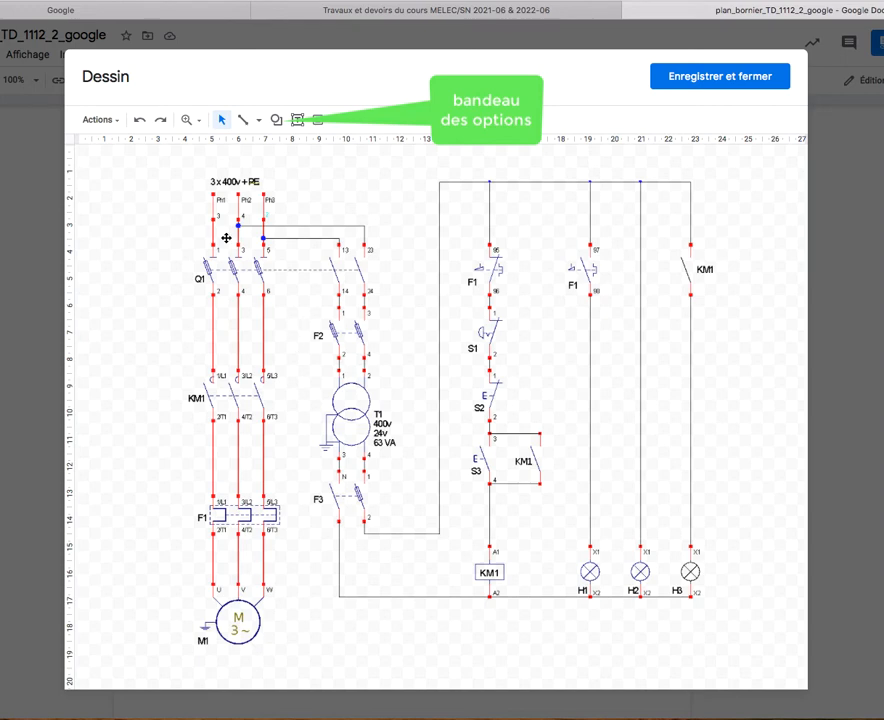
Draw two solid freehand terminal dots, one on the upper supply line between the two F1 branches and one below F1 contact 97-98
click(258, 120)
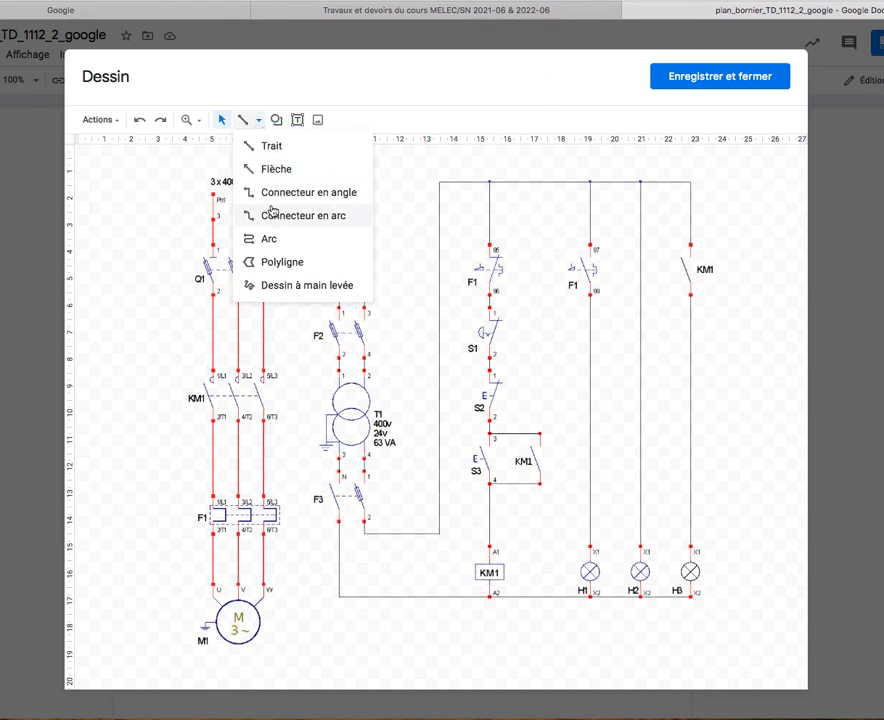
click(287, 287)
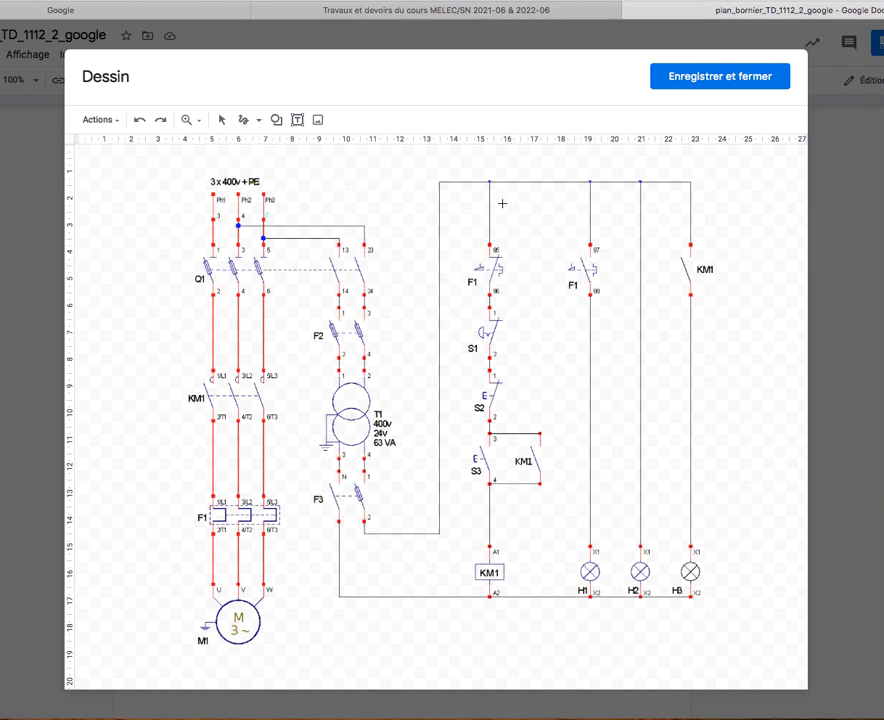
drag(533, 183, 535, 182)
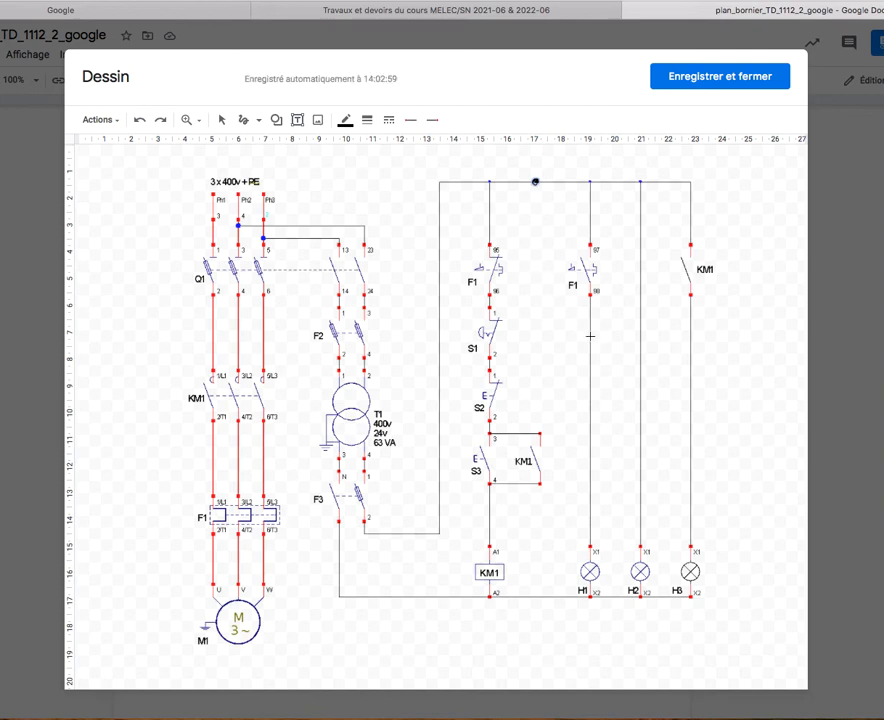
drag(590, 336, 588, 336)
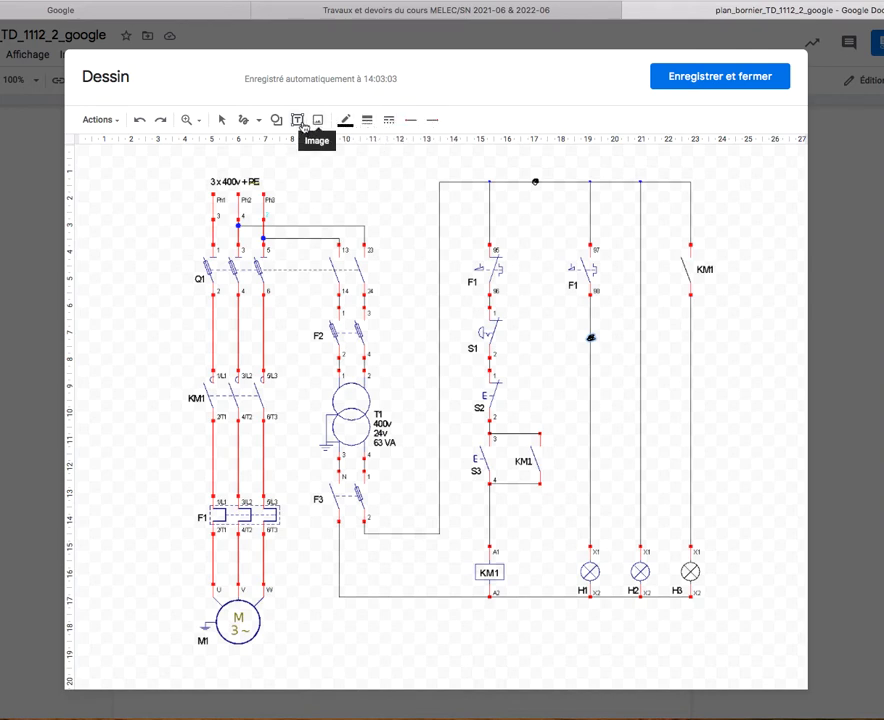
Handwrite X2 above the dot on the upper supply line and a second X label beside the dot below F1 contact 97-98
click(260, 121)
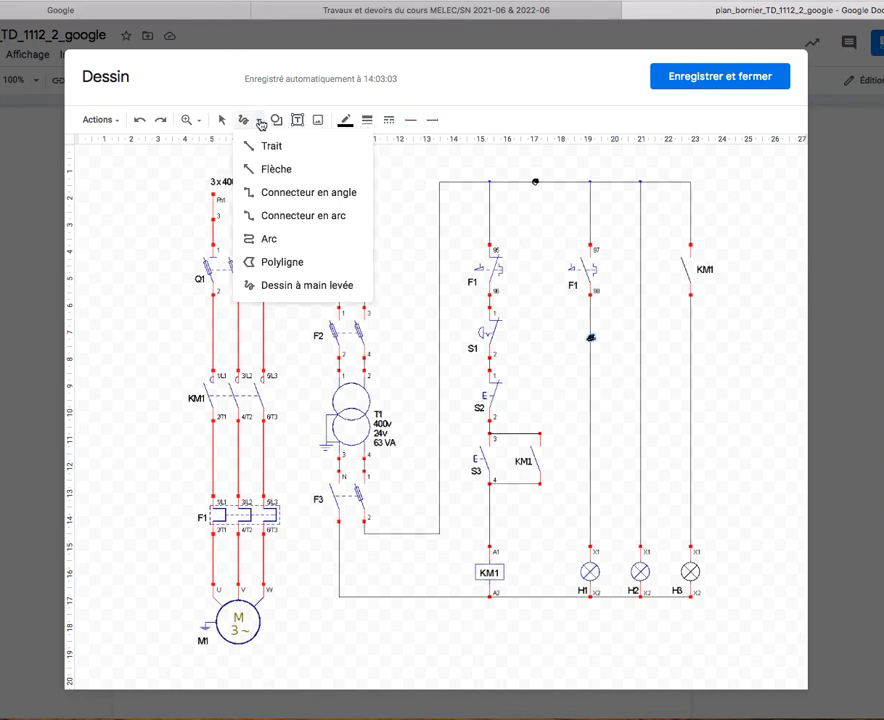
click(261, 122)
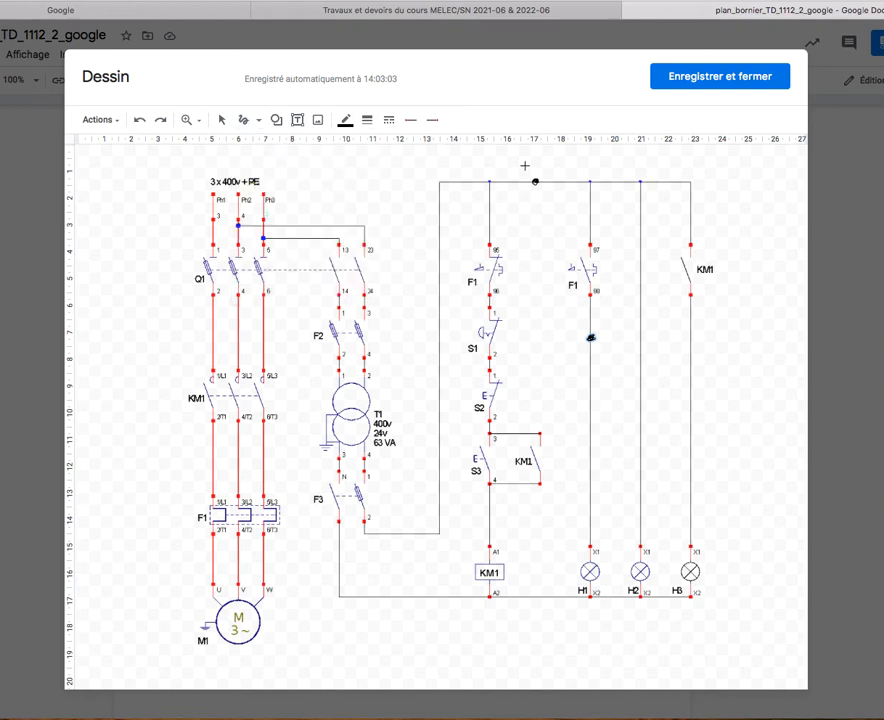
mouse_move(521, 162)
mouse_down()
mouse_move(529, 172)
mouse_move(519, 175)
mouse_move(540, 163)
mouse_move(546, 173)
mouse_up()
mouse_move(561, 325)
mouse_down()
mouse_move(561, 337)
mouse_move(579, 339)
mouse_up()
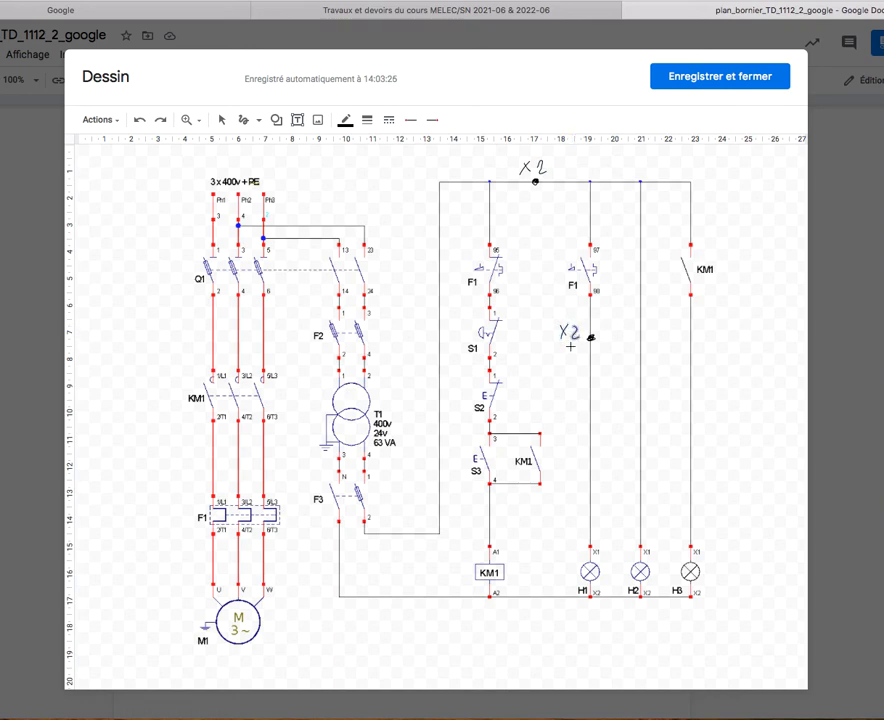
Shift the handwritten digit beside the lower terminal dot onto the wire and back next to its X
click(296, 121)
click(577, 332)
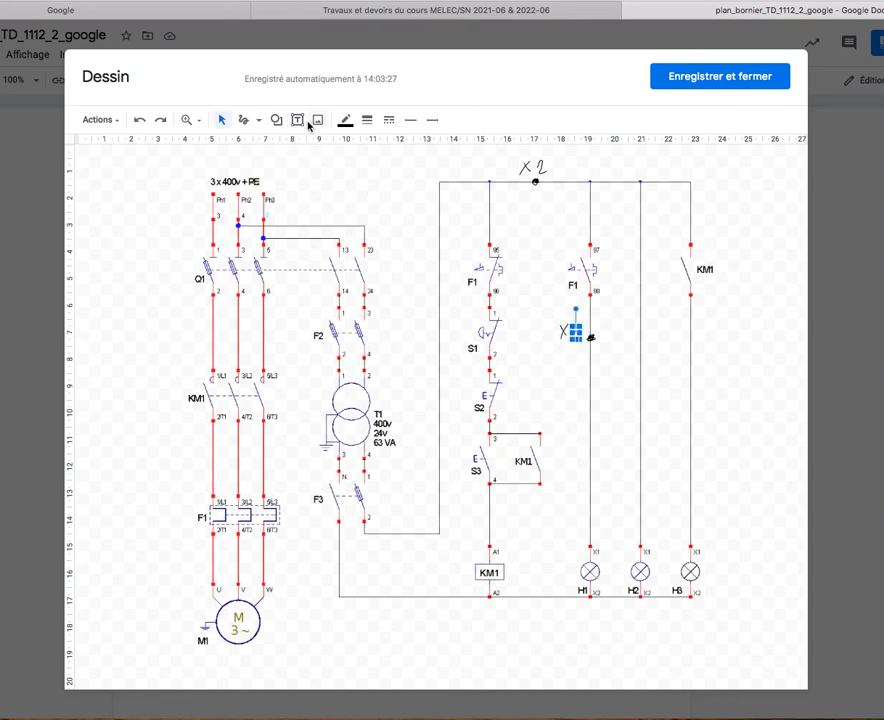
click(595, 334)
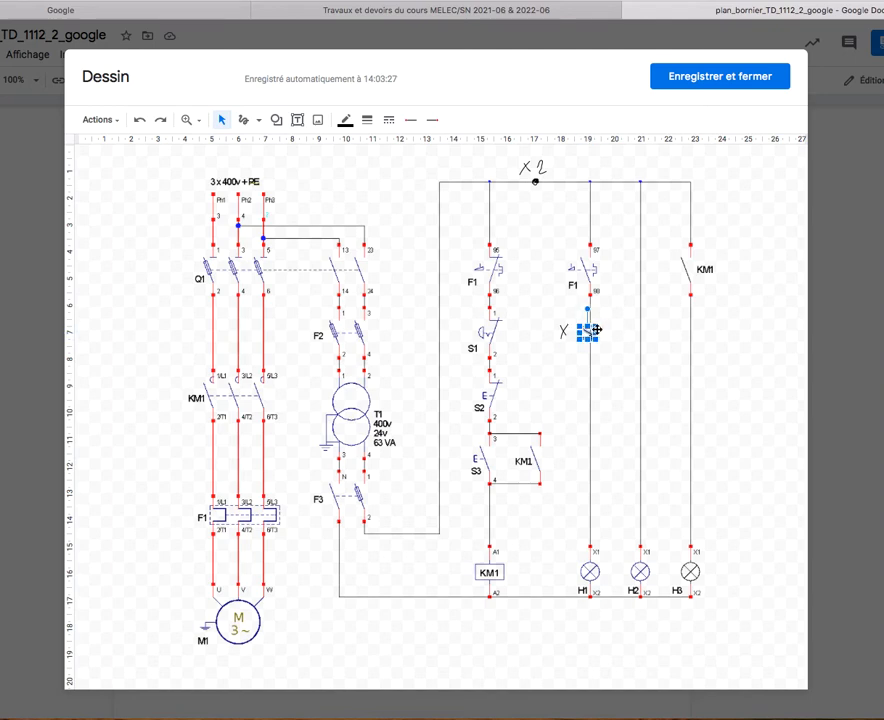
click(573, 334)
click(610, 288)
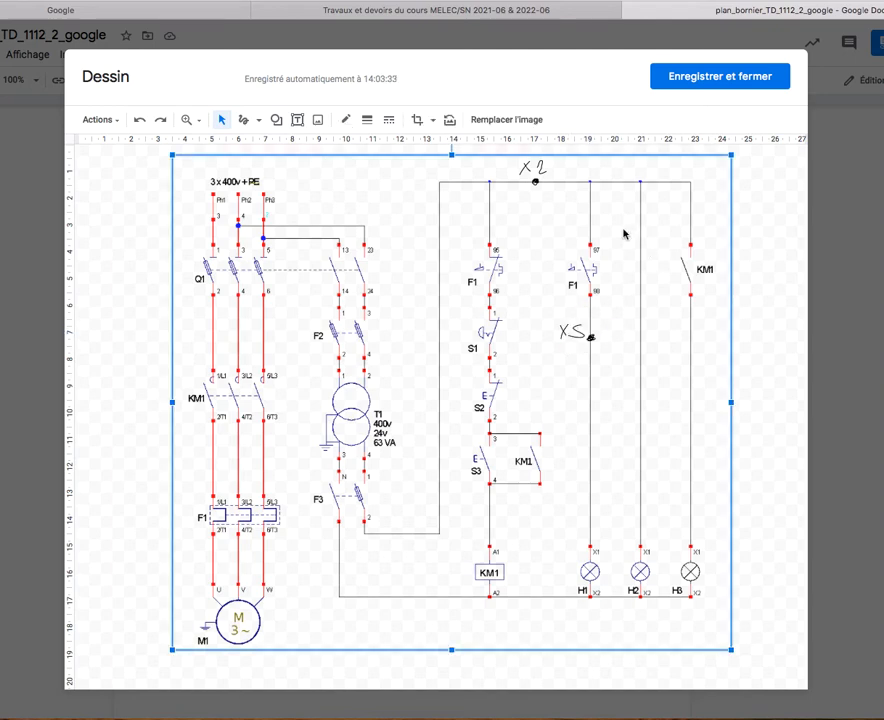
Add a text box reading X1 and move it beside the terminal dot below F1 contact 97-98
click(297, 119)
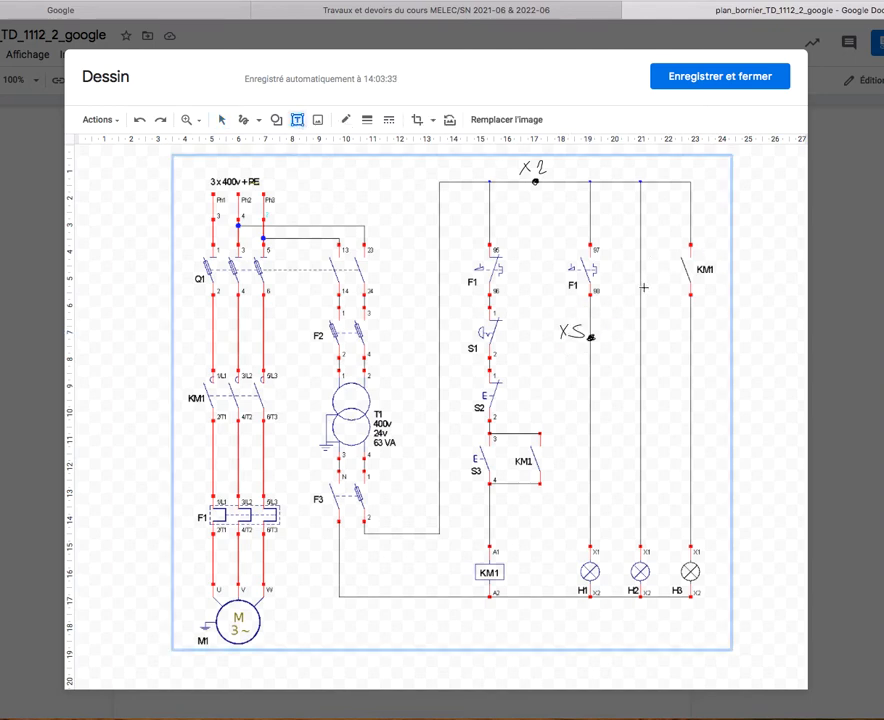
drag(649, 370, 685, 400)
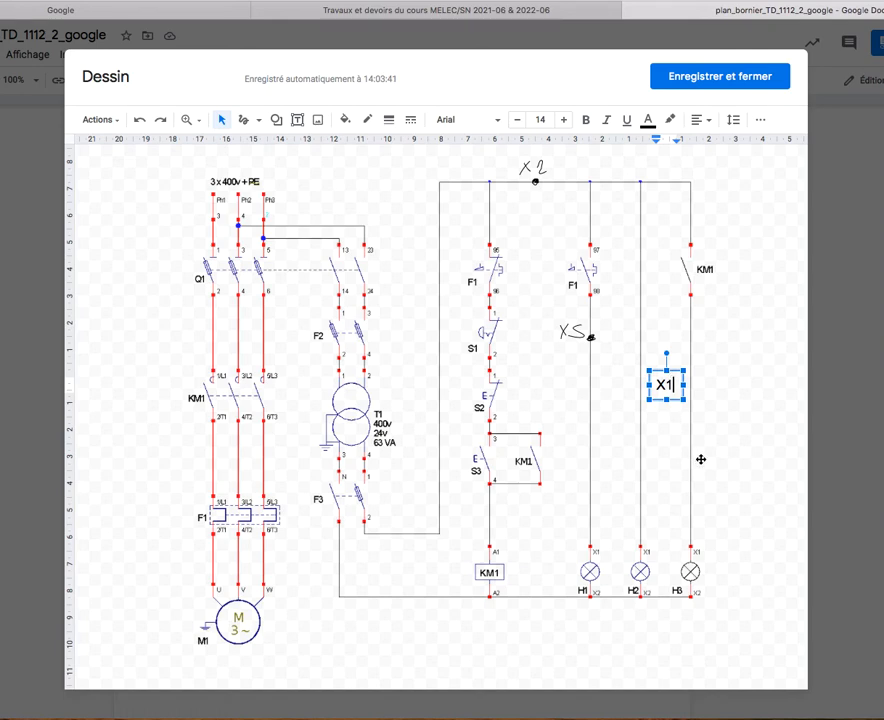
click(673, 412)
click(664, 385)
drag(662, 371, 612, 310)
click(589, 346)
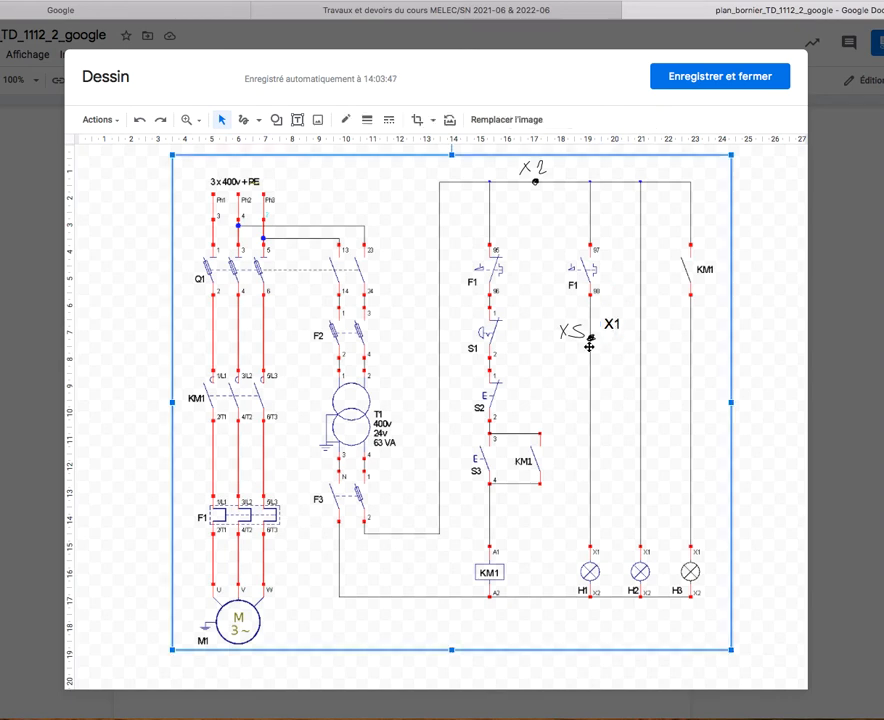
Delete every stroke of the handwritten label beside the lower terminal dot
click(575, 336)
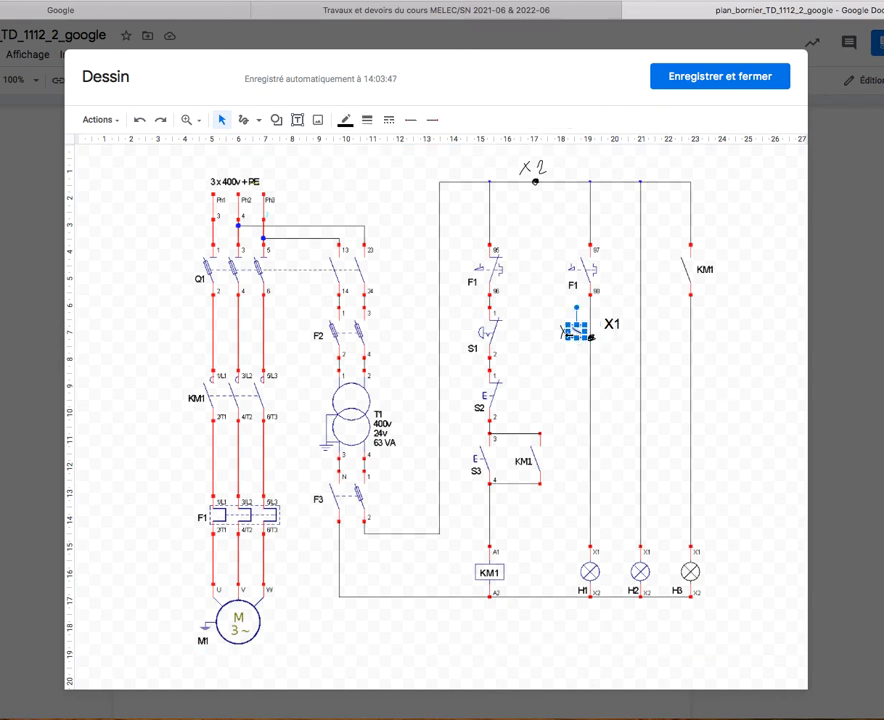
key(Delete)
click(564, 331)
key(Delete)
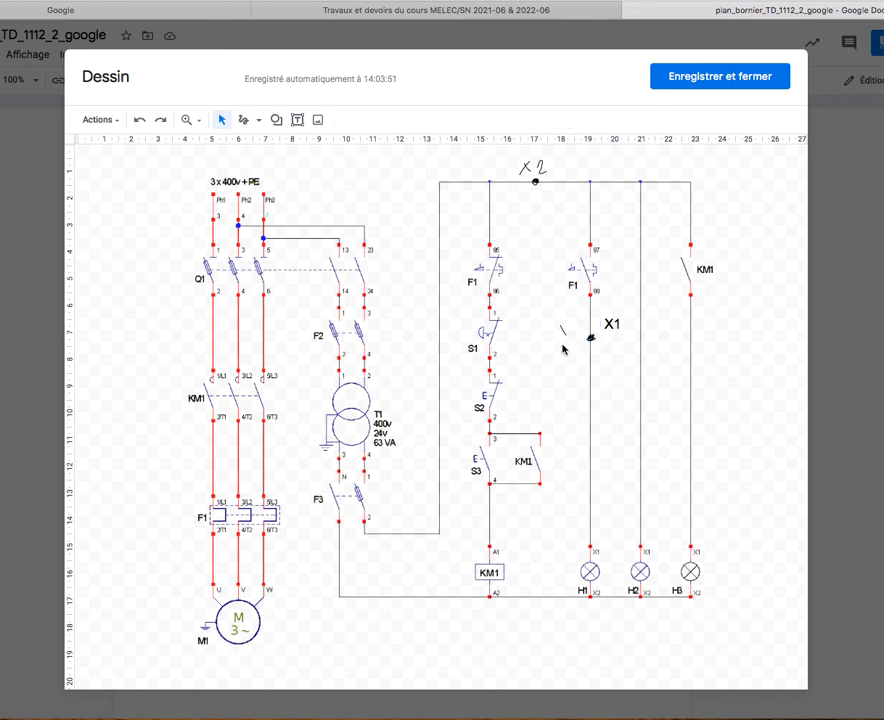
click(564, 331)
key(Delete)
Set the X1 label's font size to 10 and position its text just left of the lower terminal dot
click(617, 328)
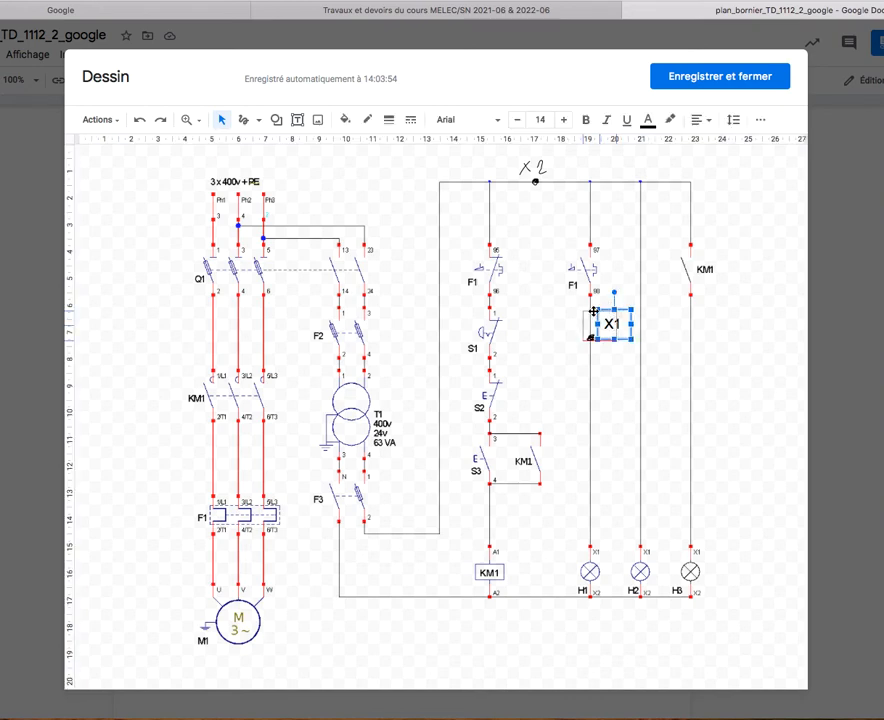
drag(594, 311, 587, 349)
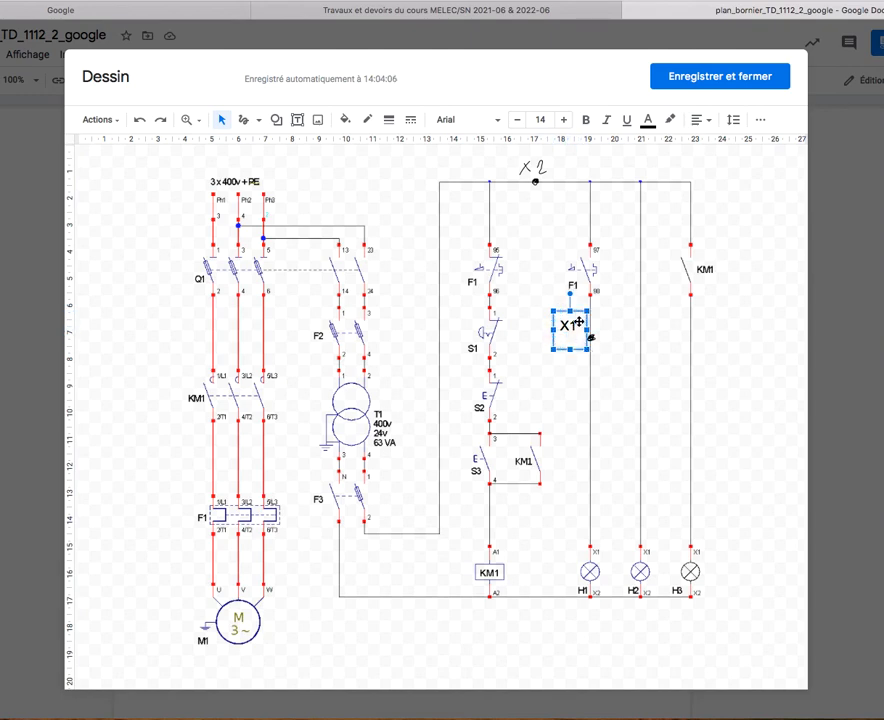
click(519, 122)
click(567, 325)
drag(562, 309, 575, 325)
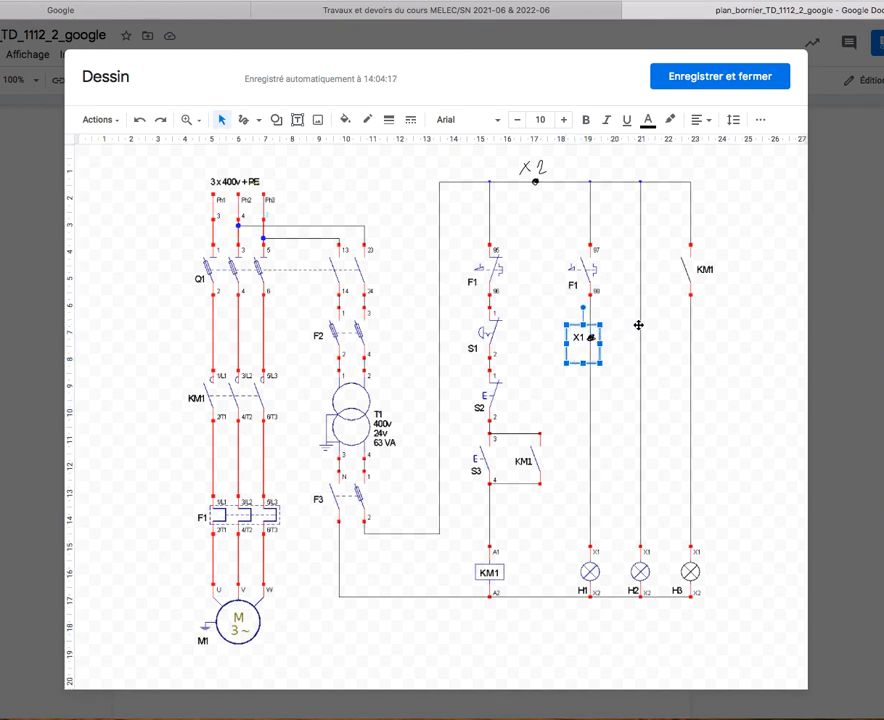
click(638, 325)
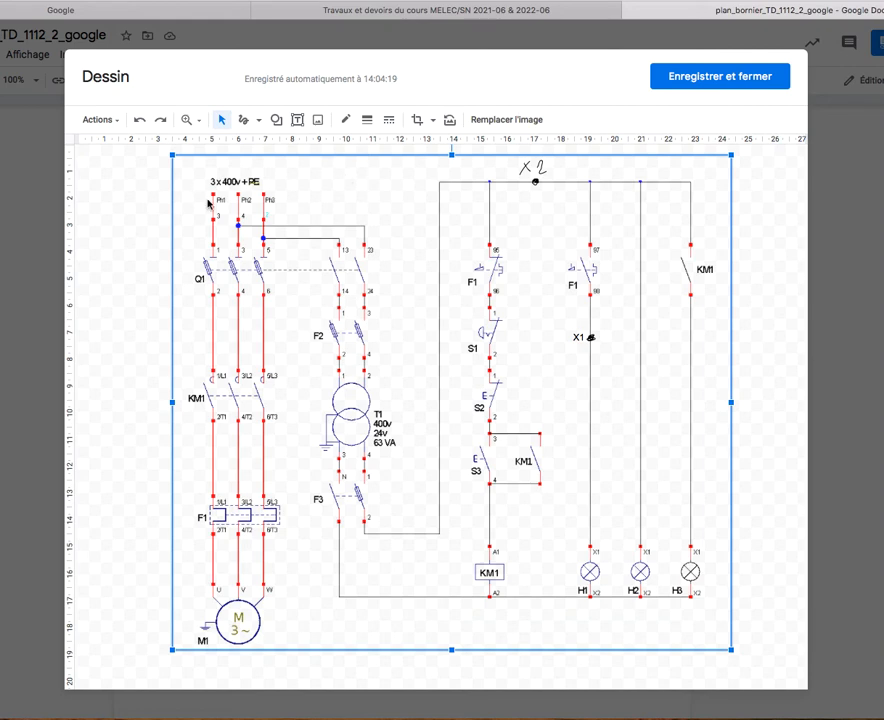
click(156, 208)
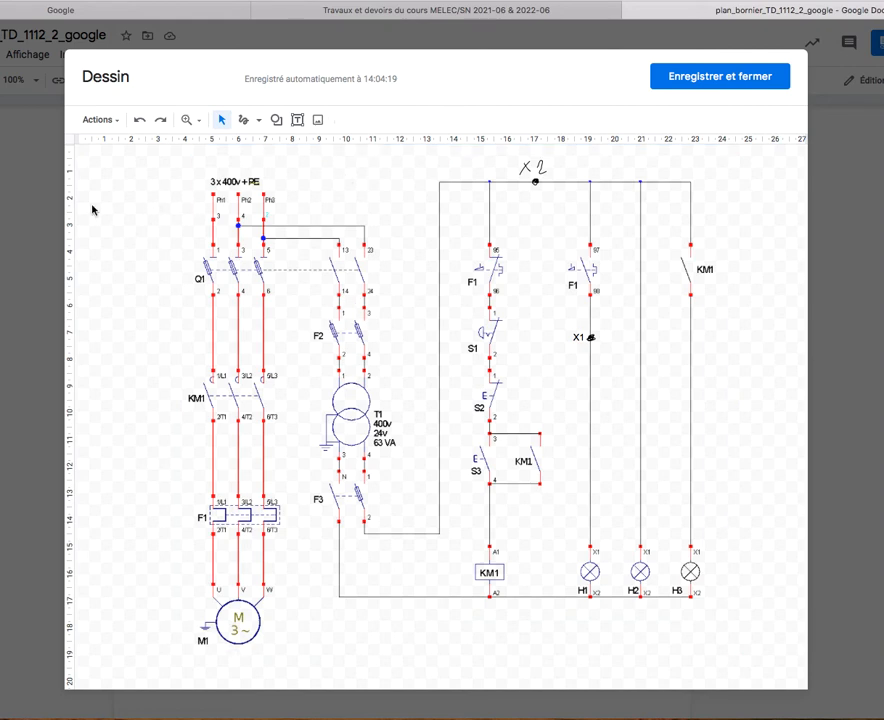
Draw a small freehand zigzag about 1 cm wide in the blank area beside the Ph1 supply line
click(247, 120)
mouse_move(114, 212)
mouse_down()
mouse_move(124, 202)
mouse_move(136, 235)
mouse_up()
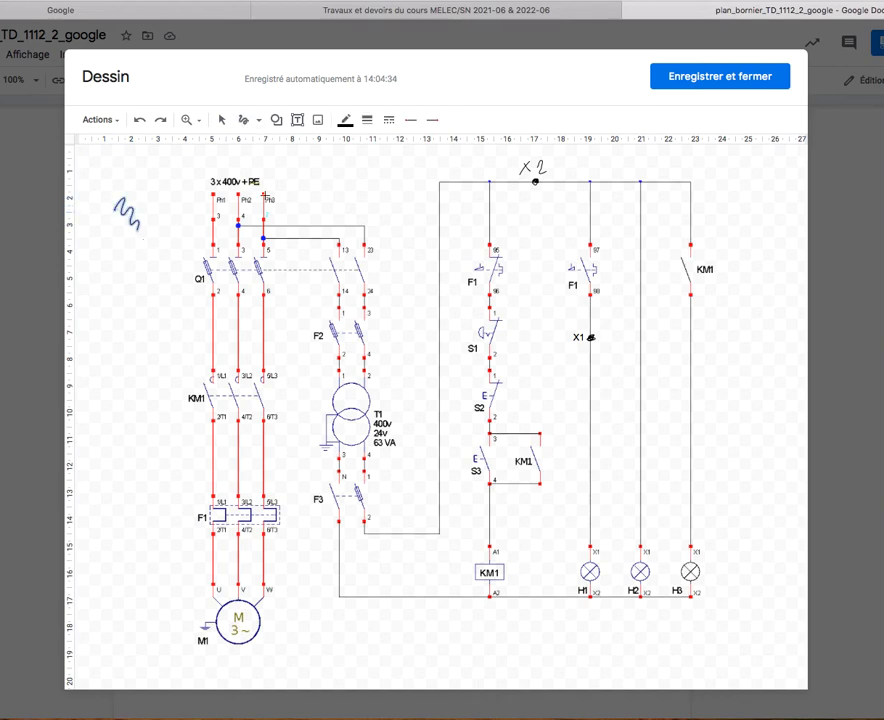
click(222, 121)
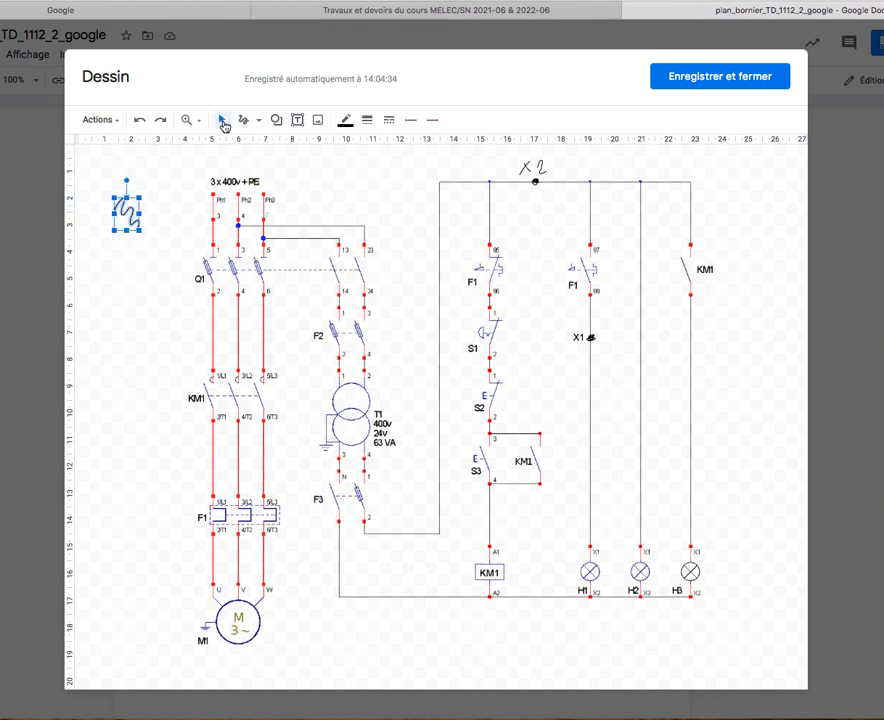
Delete the circuit diagram image and undo the deletion
click(297, 197)
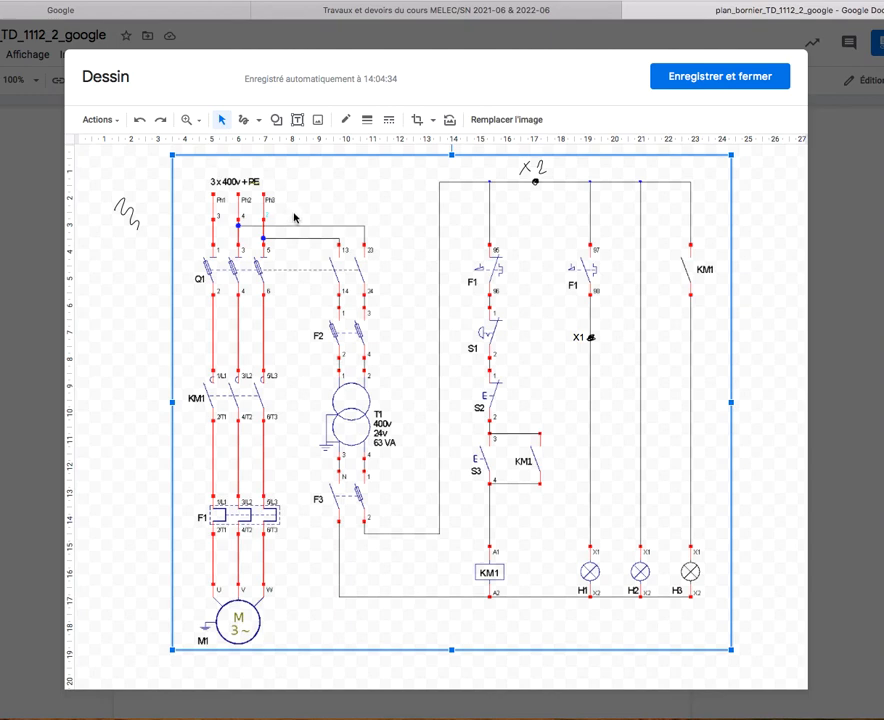
key(Delete)
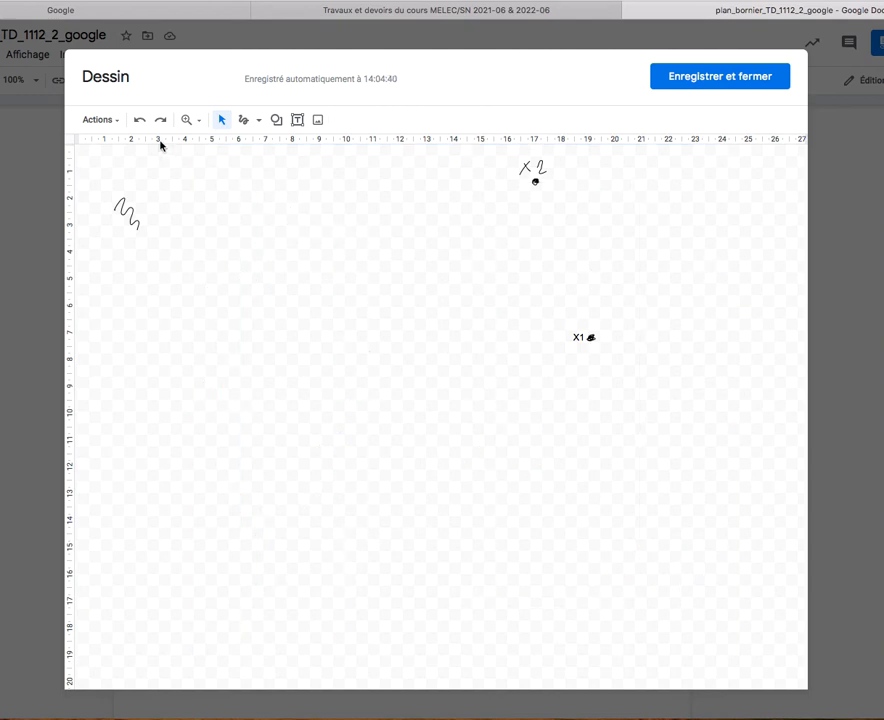
click(139, 121)
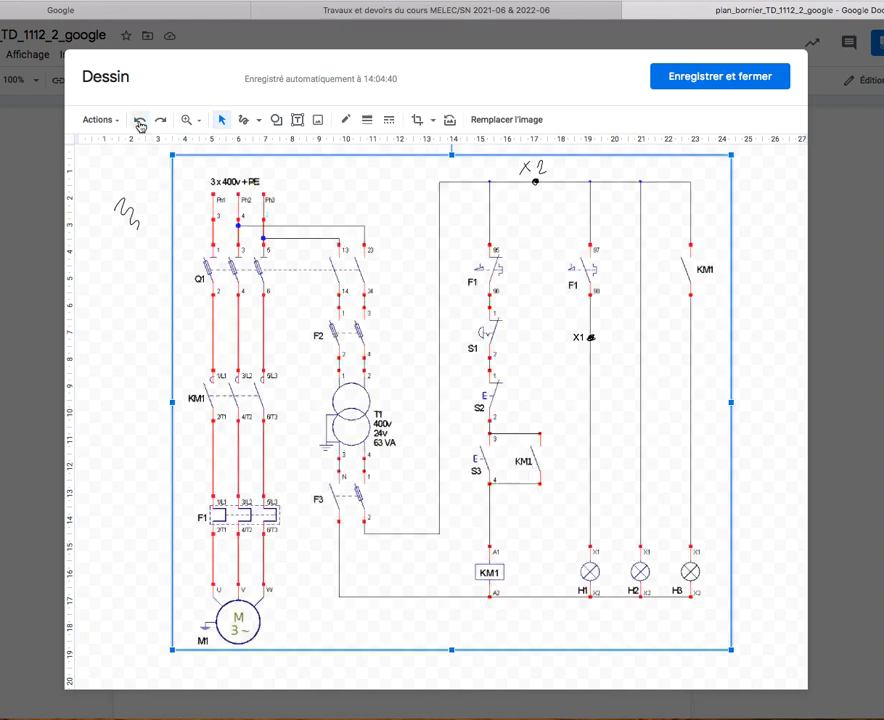
click(141, 356)
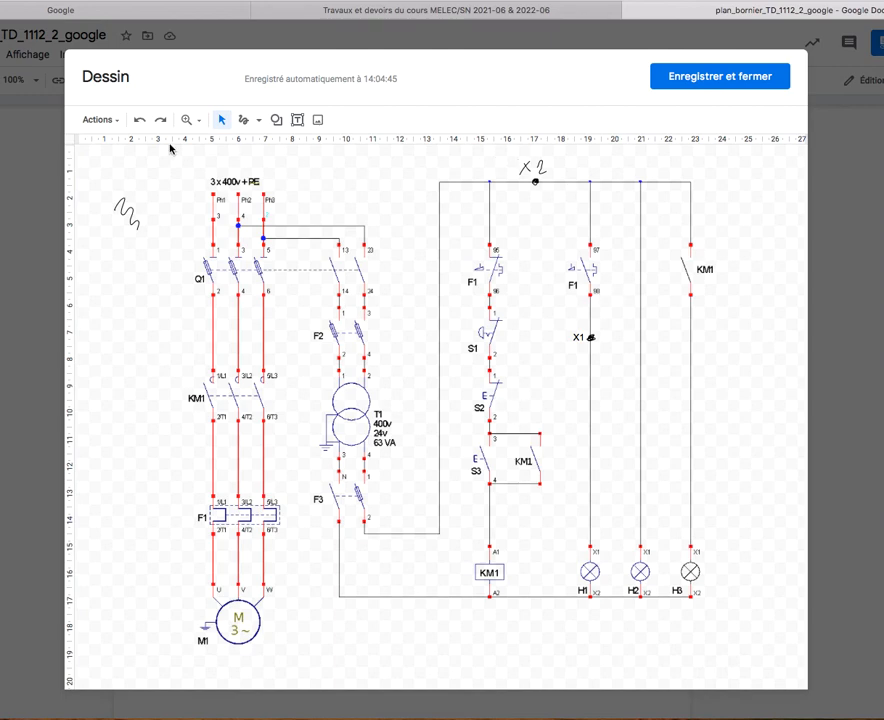
click(100, 119)
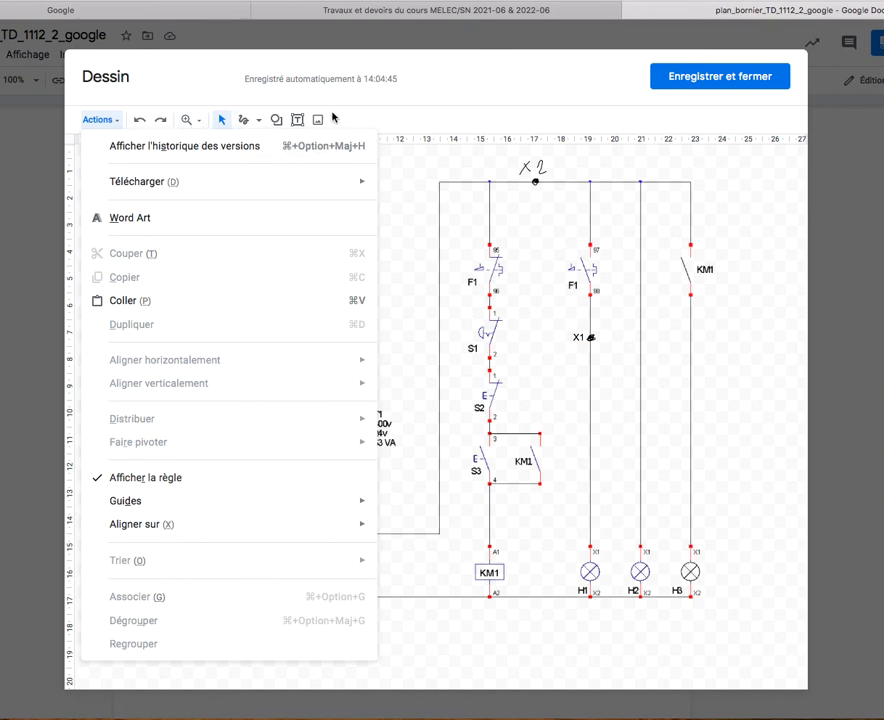
click(333, 118)
click(196, 121)
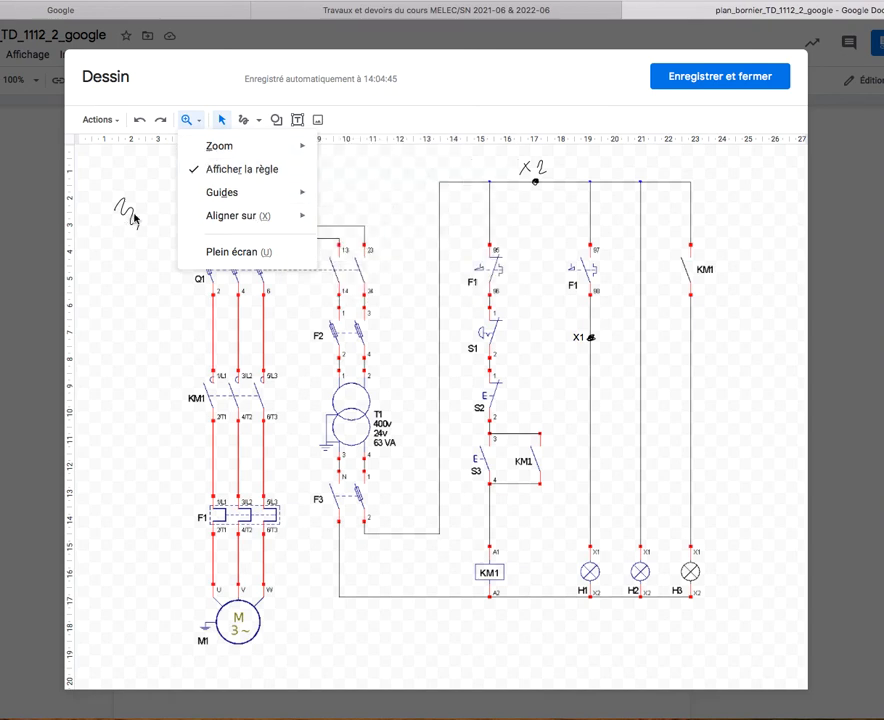
click(408, 155)
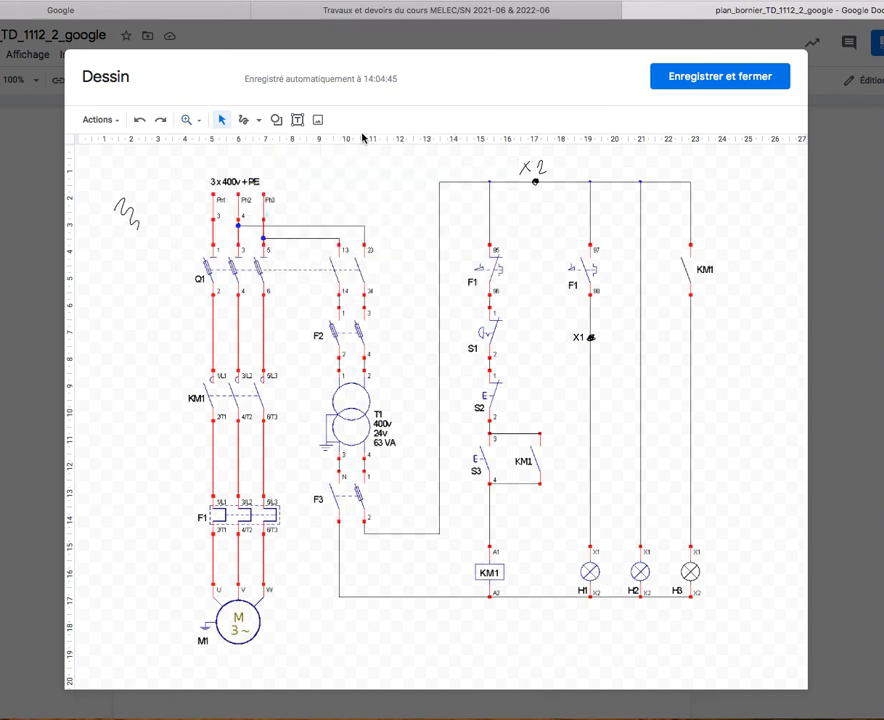
click(318, 121)
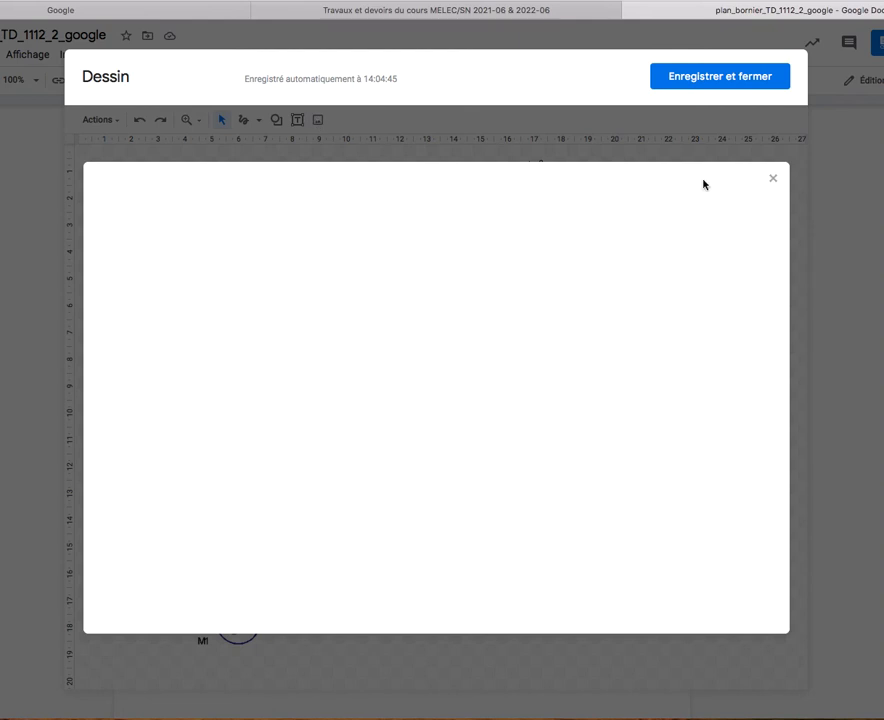
click(772, 179)
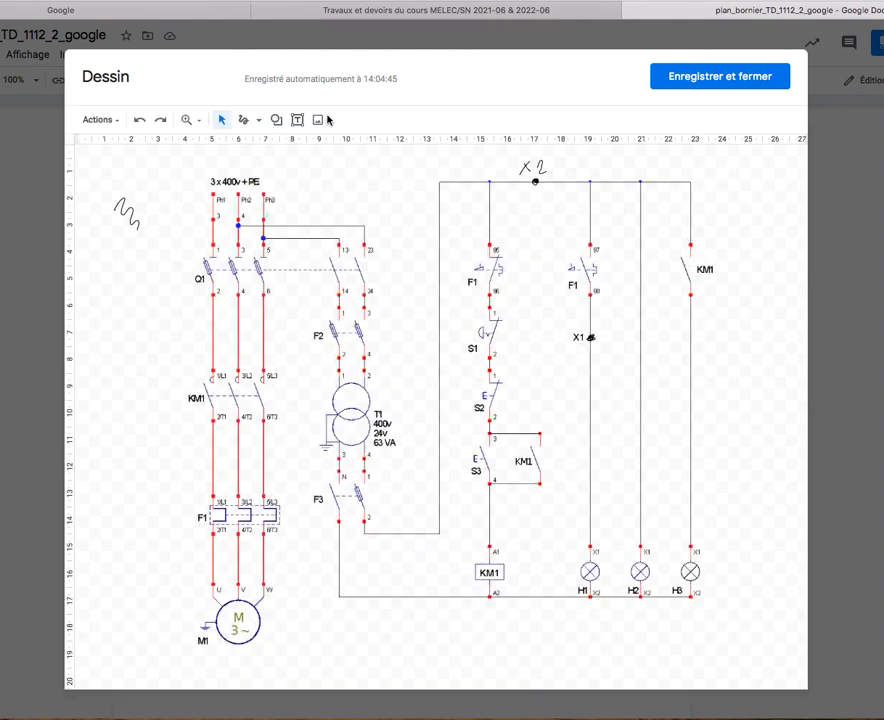
Save and close the circuit drawing, and open the X1–X8 terminal strip drawing on the next page for editing
click(722, 77)
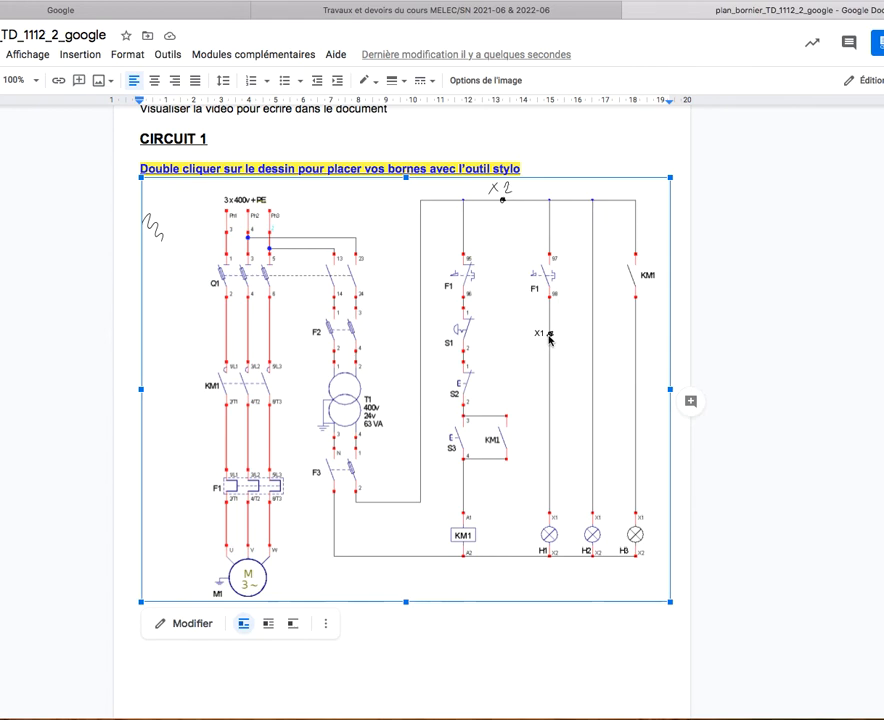
scroll(535, 365, down, 8)
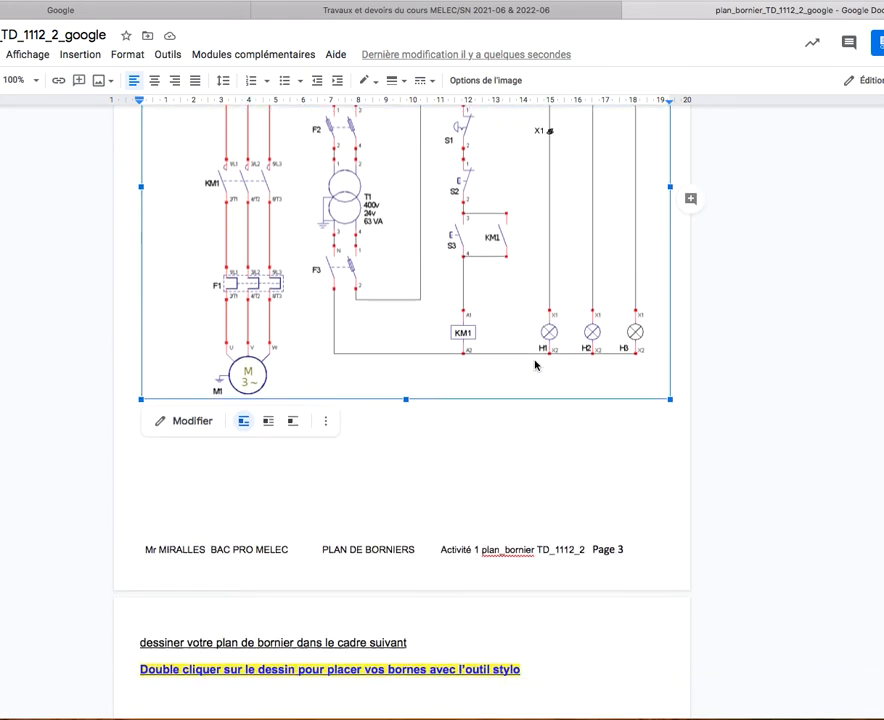
scroll(535, 365, down, 5)
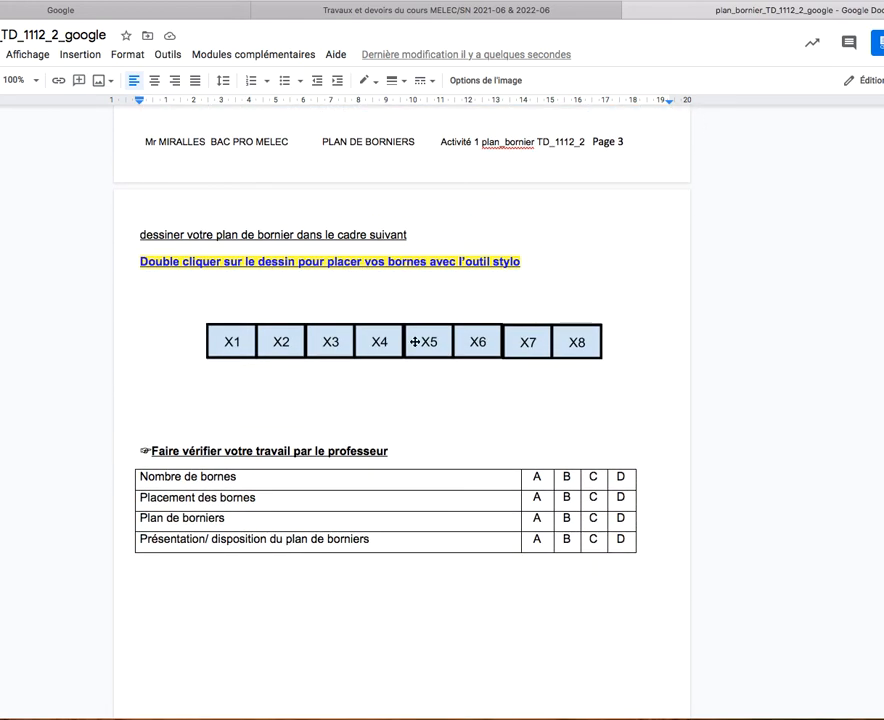
click(330, 338)
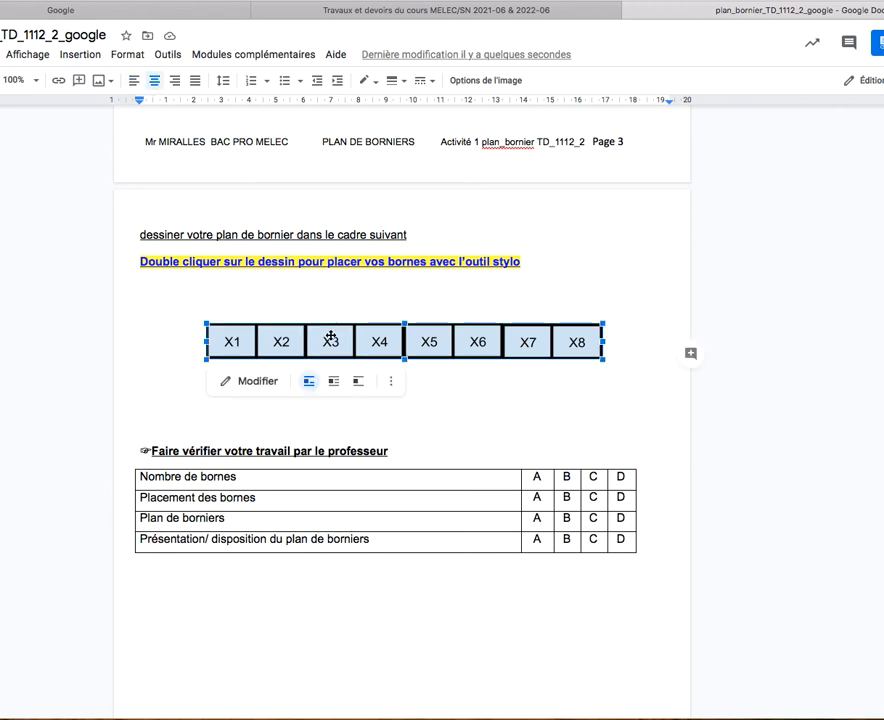
click(268, 381)
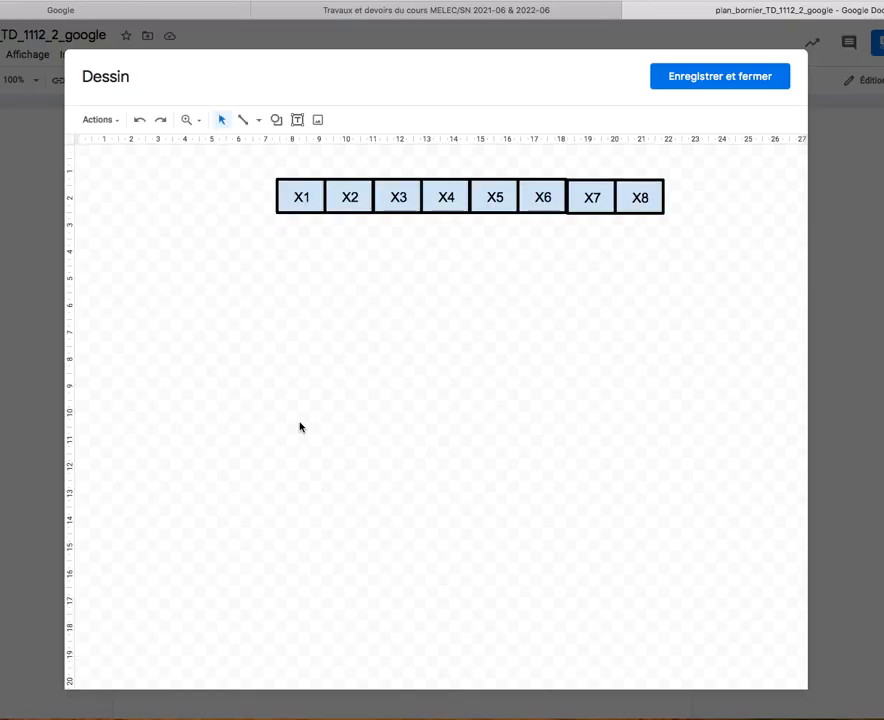
Draw a freehand line about 2 cm down from terminal X2 and increase its thickness
click(259, 121)
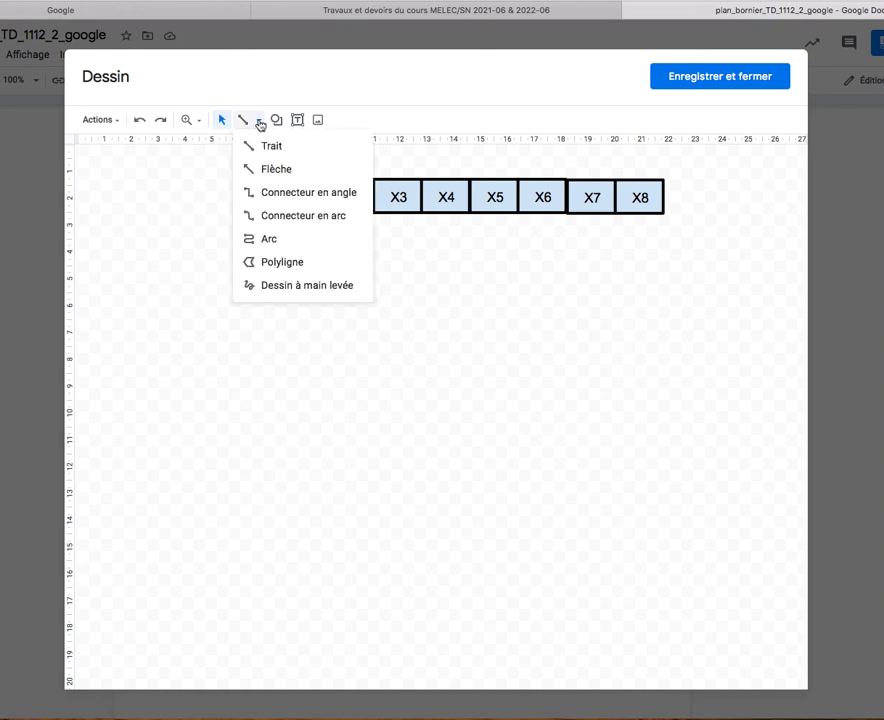
click(290, 286)
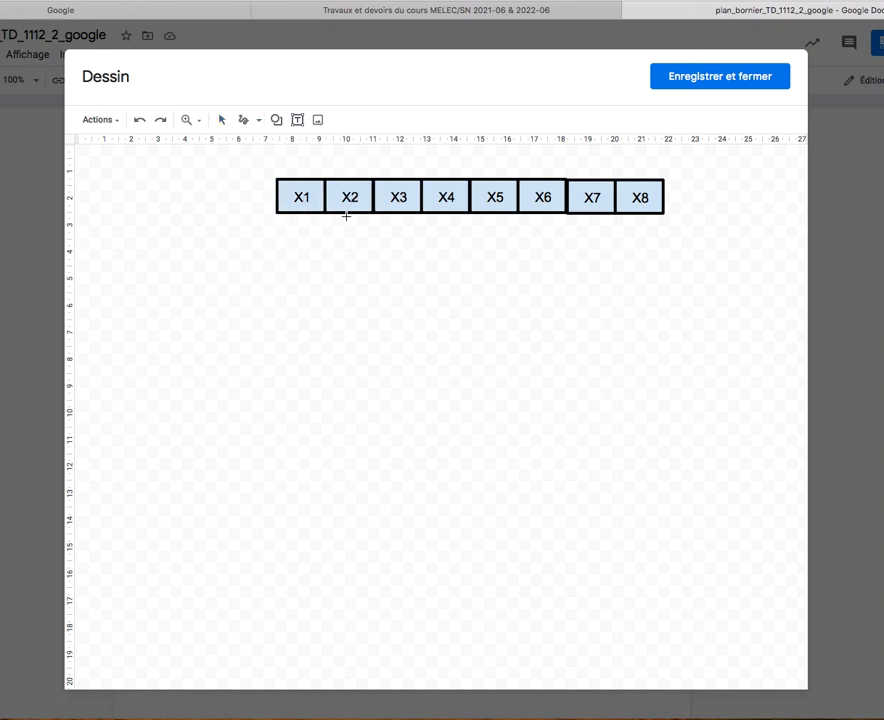
drag(347, 212, 346, 272)
click(368, 120)
click(395, 215)
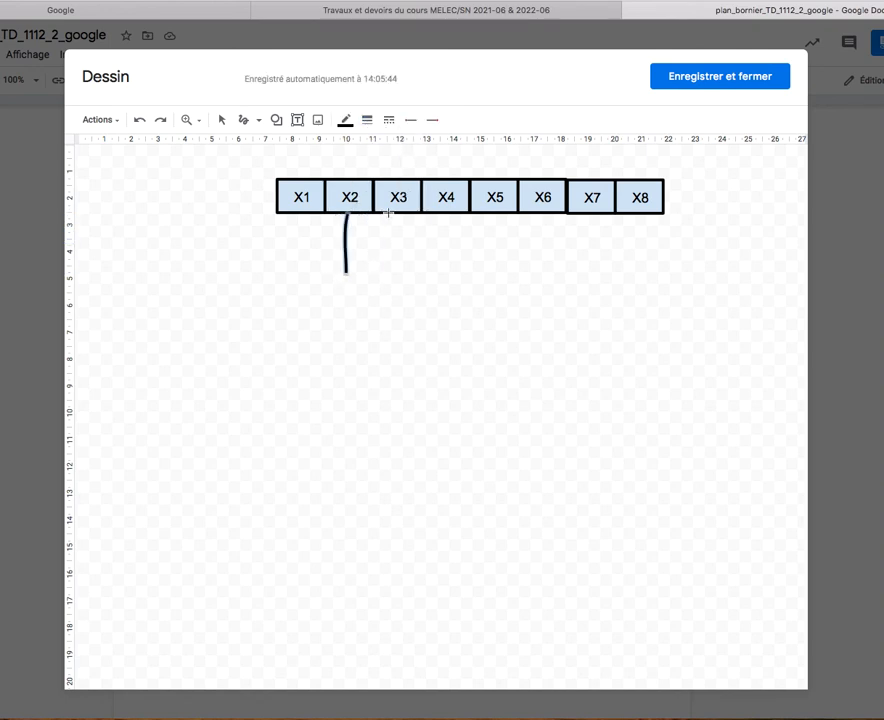
Sketch a closed pushbutton contact under the X2 line with a return wire to terminal X1, and handwrite S1 beside it
mouse_move(347, 273)
mouse_down()
mouse_move(363, 275)
mouse_move(351, 351)
mouse_up()
mouse_move(343, 289)
mouse_down()
mouse_move(335, 302)
mouse_move(345, 301)
mouse_up()
mouse_move(351, 350)
mouse_down()
mouse_move(325, 354)
mouse_move(310, 322)
mouse_move(302, 214)
mouse_up()
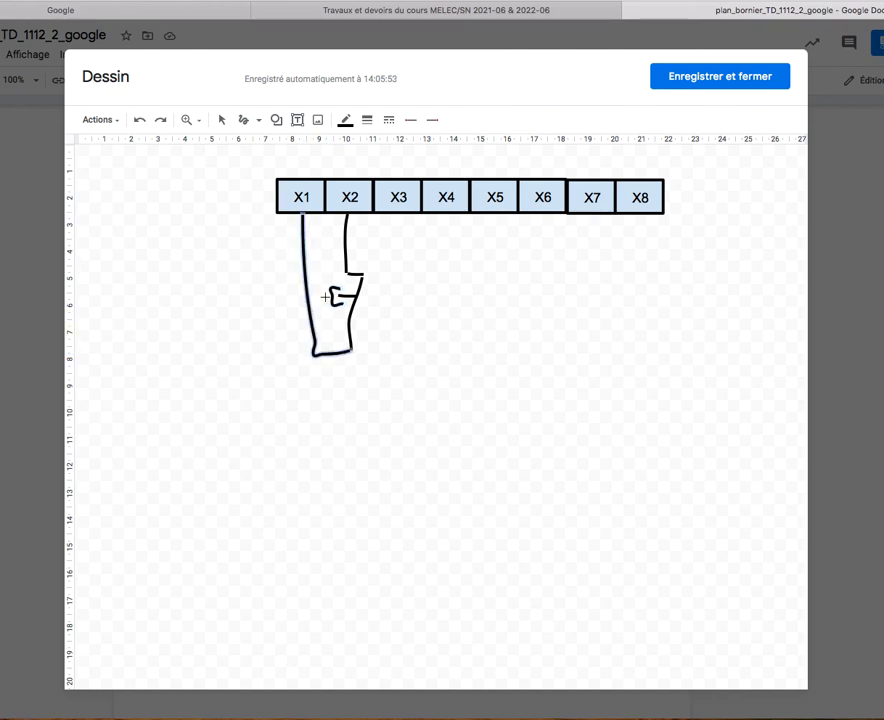
mouse_move(320, 263)
mouse_down()
mouse_move(313, 279)
mouse_move(332, 265)
mouse_move(333, 280)
mouse_up()
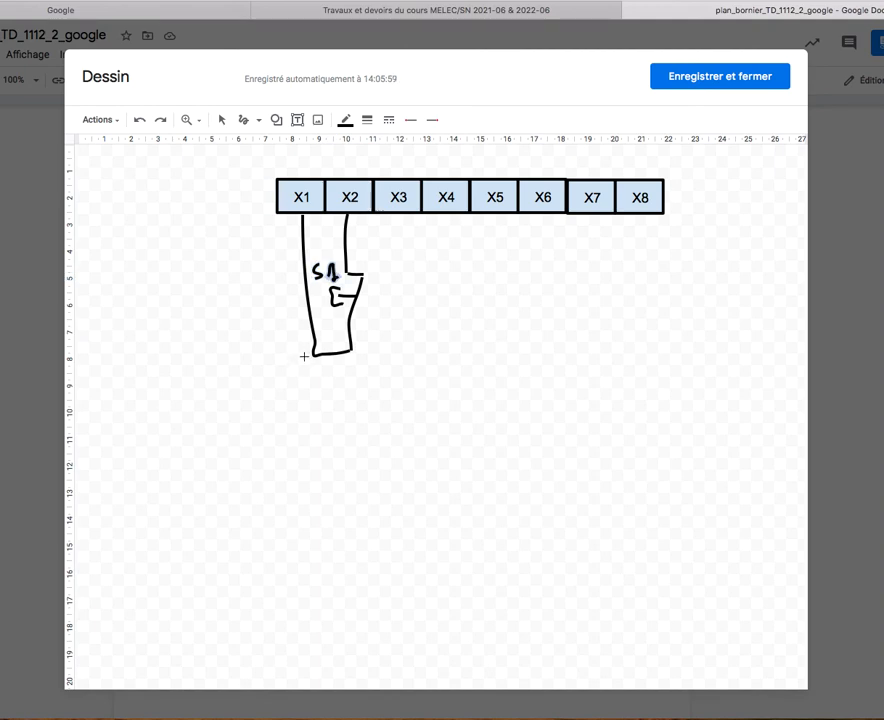
Add a text box reading S1 and place it beside the X2 wire, just above the pushbutton contact
click(298, 121)
click(180, 266)
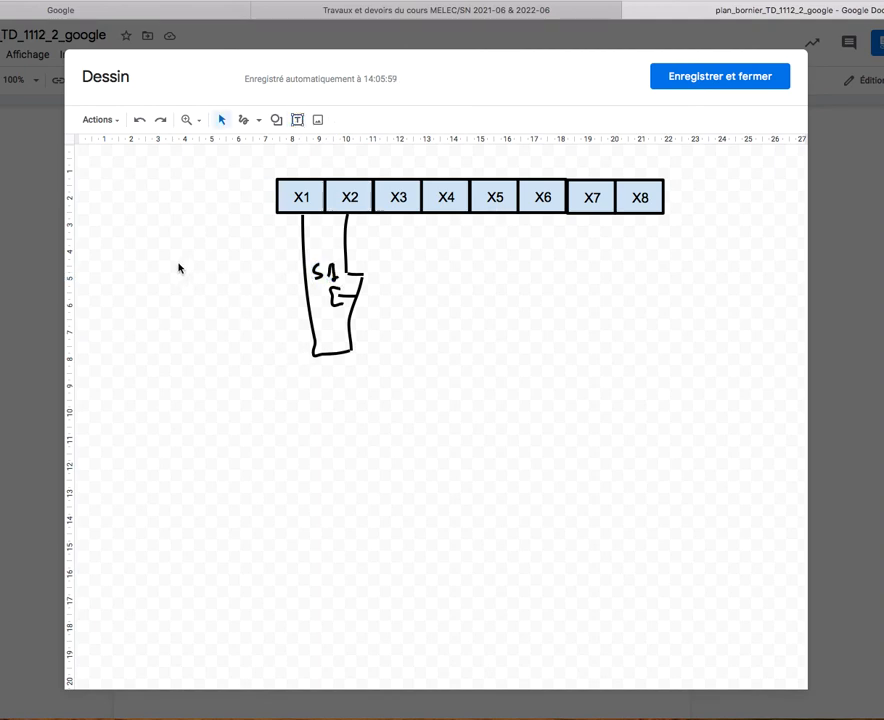
click(298, 120)
drag(150, 261, 200, 294)
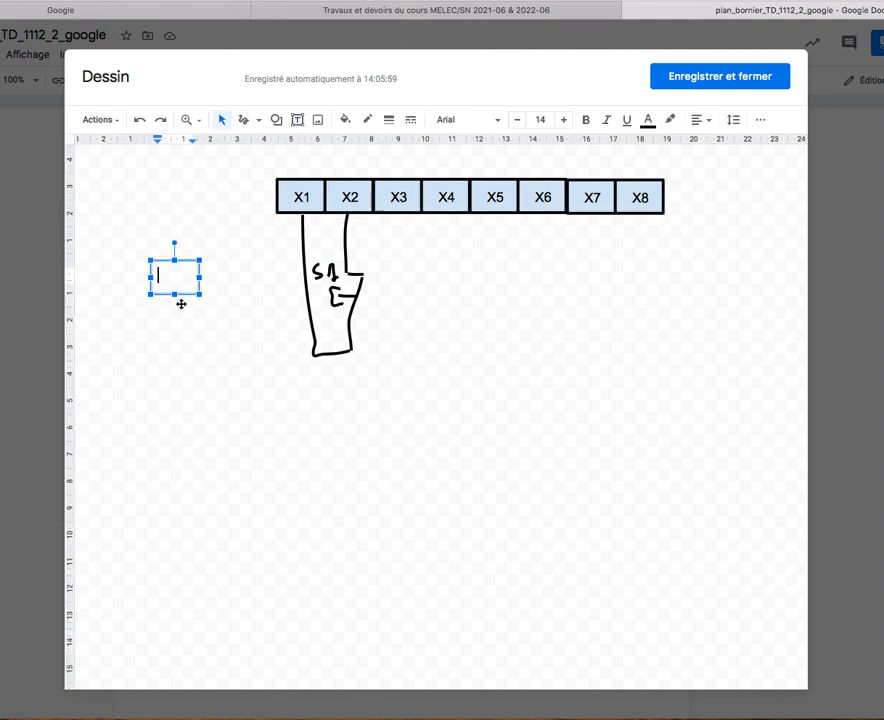
text(S1)
click(192, 326)
click(169, 279)
mouse_move(199, 294)
mouse_down()
mouse_move(189, 287)
mouse_move(211, 262)
mouse_move(345, 262)
mouse_move(366, 242)
mouse_up()
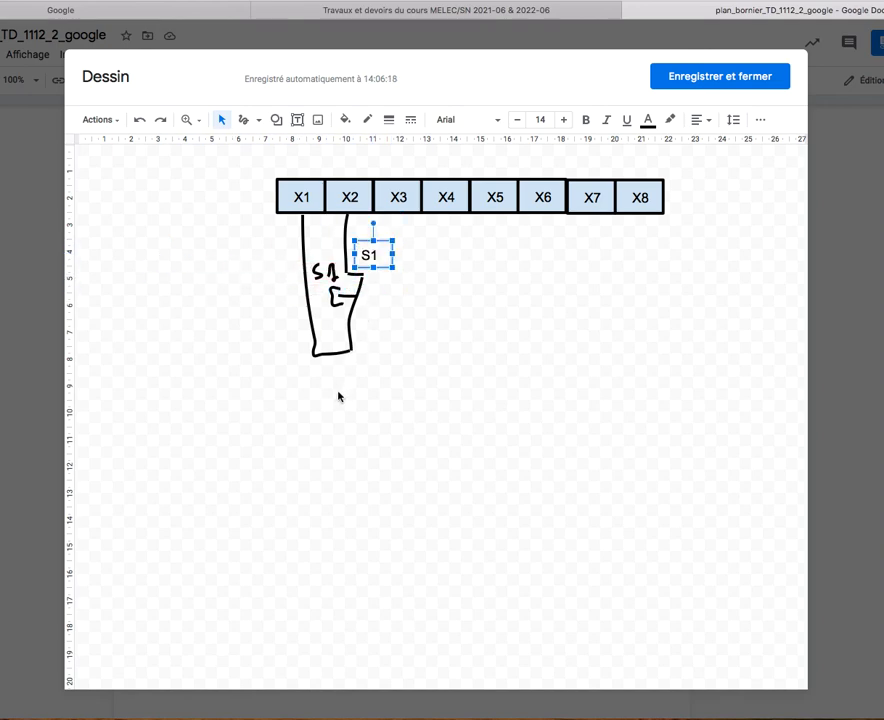
click(359, 380)
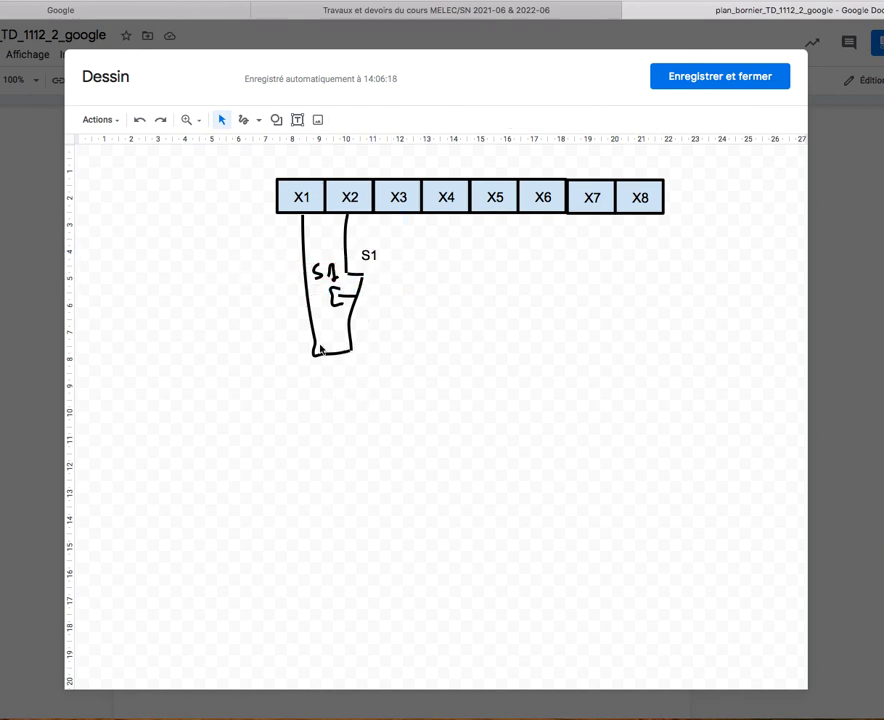
Draw an open pushbutton contact wired between terminals X6 and X7 using thickened straight lines
click(259, 121)
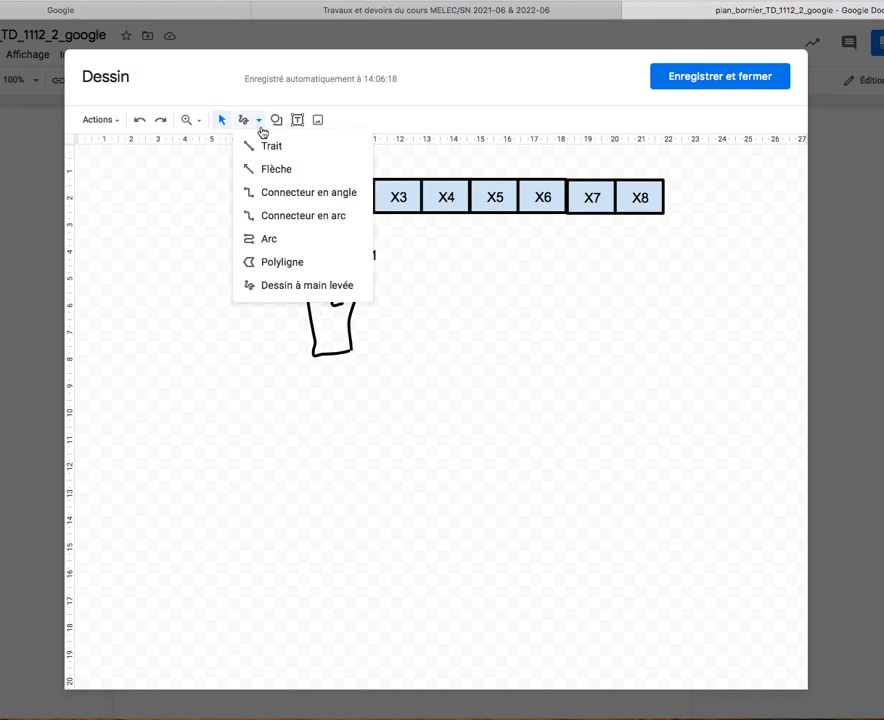
click(273, 147)
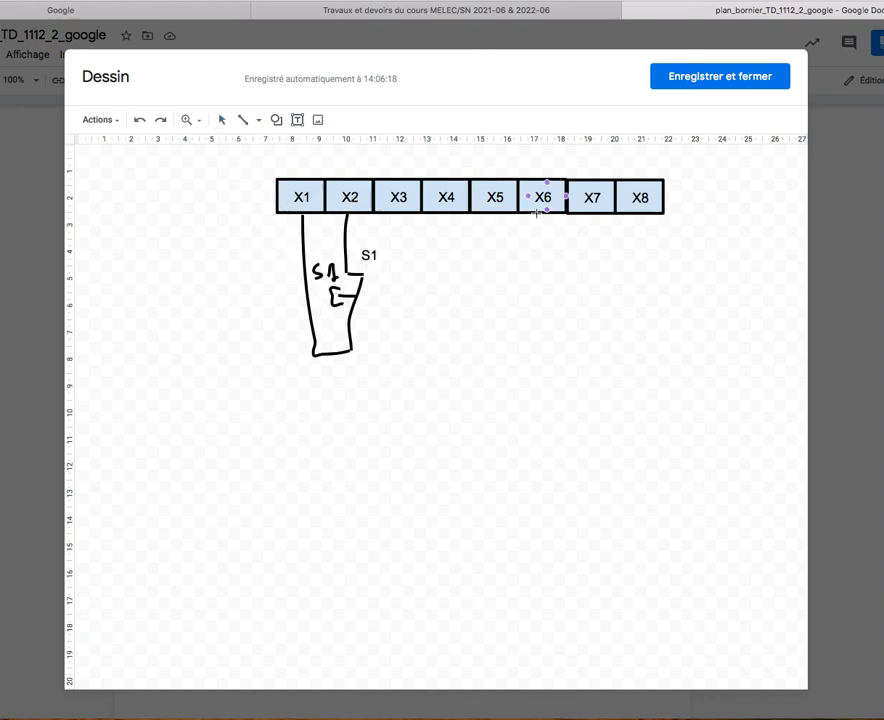
drag(540, 215, 548, 316)
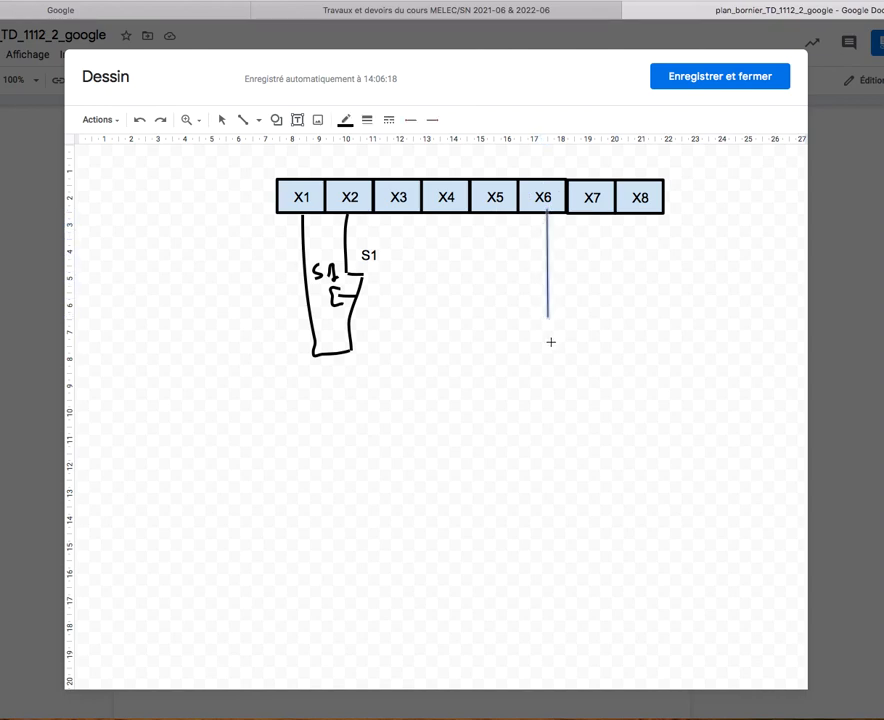
click(367, 121)
click(395, 193)
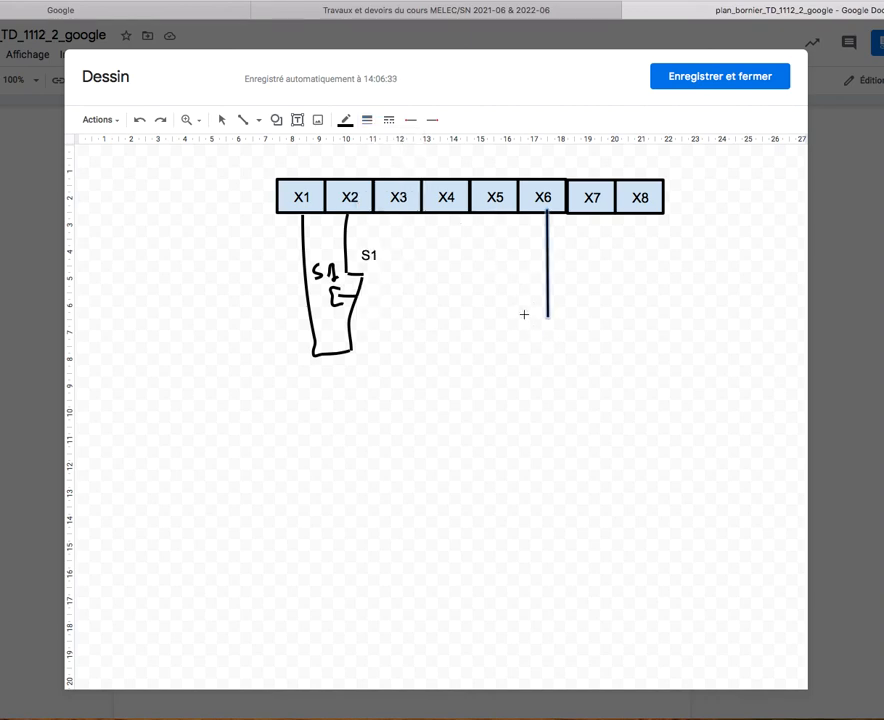
drag(524, 316, 548, 350)
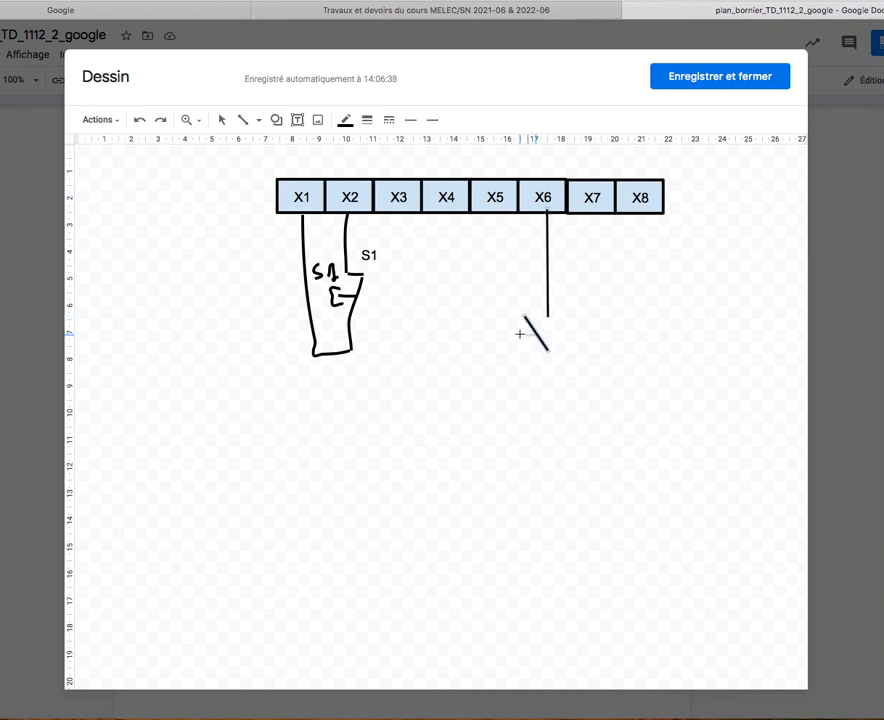
mouse_move(515, 334)
mouse_down()
mouse_move(515, 345)
mouse_move(522, 328)
mouse_move(519, 342)
mouse_move(548, 390)
mouse_move(598, 388)
mouse_move(591, 215)
mouse_up()
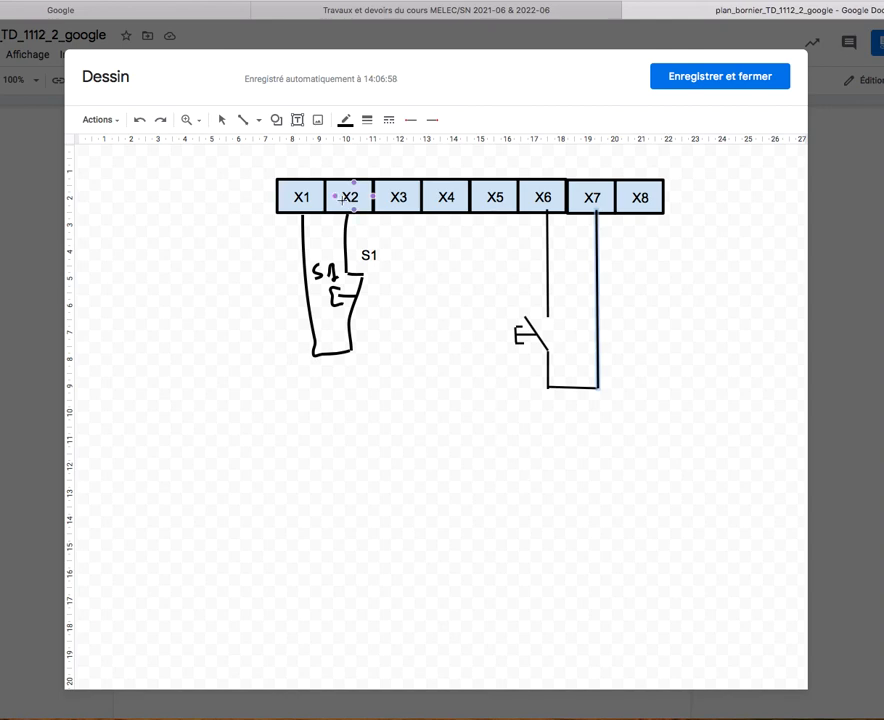
Move the typed S1 label just above the pushbutton under X6, and save and close the terminal strip drawing
click(223, 120)
click(369, 256)
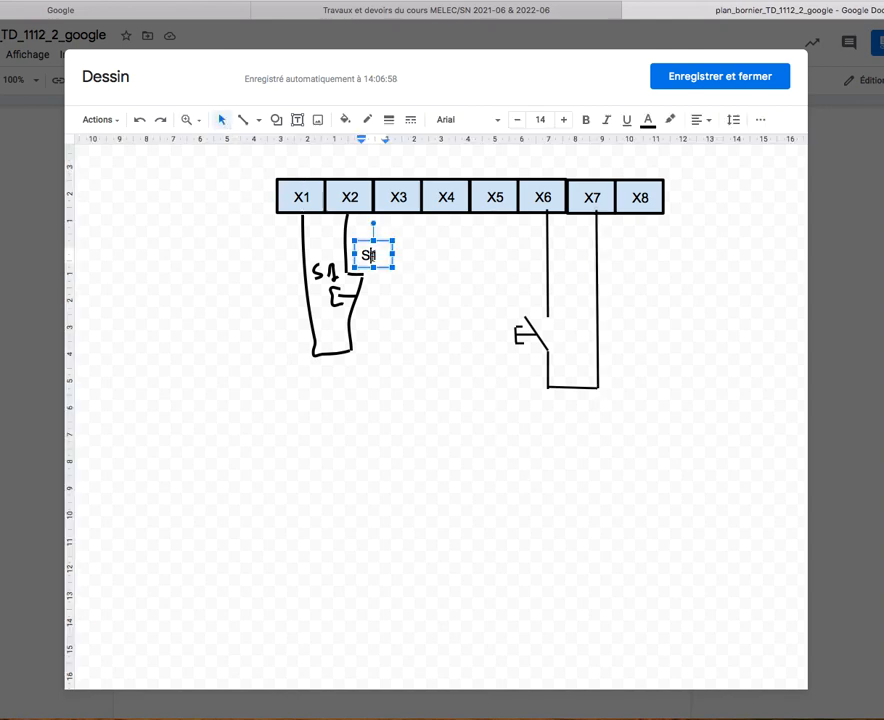
drag(366, 243, 511, 288)
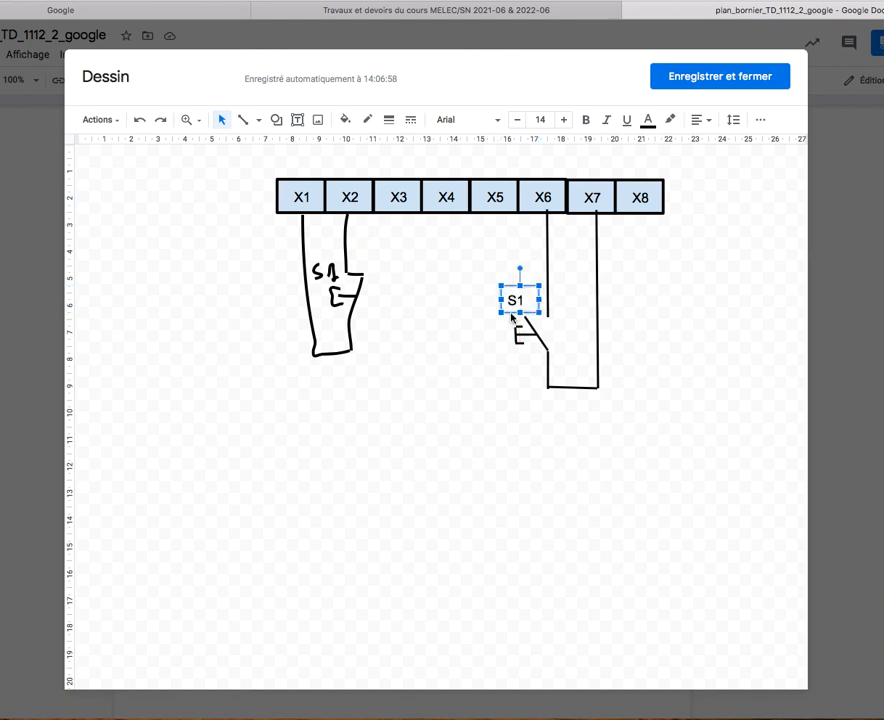
click(485, 367)
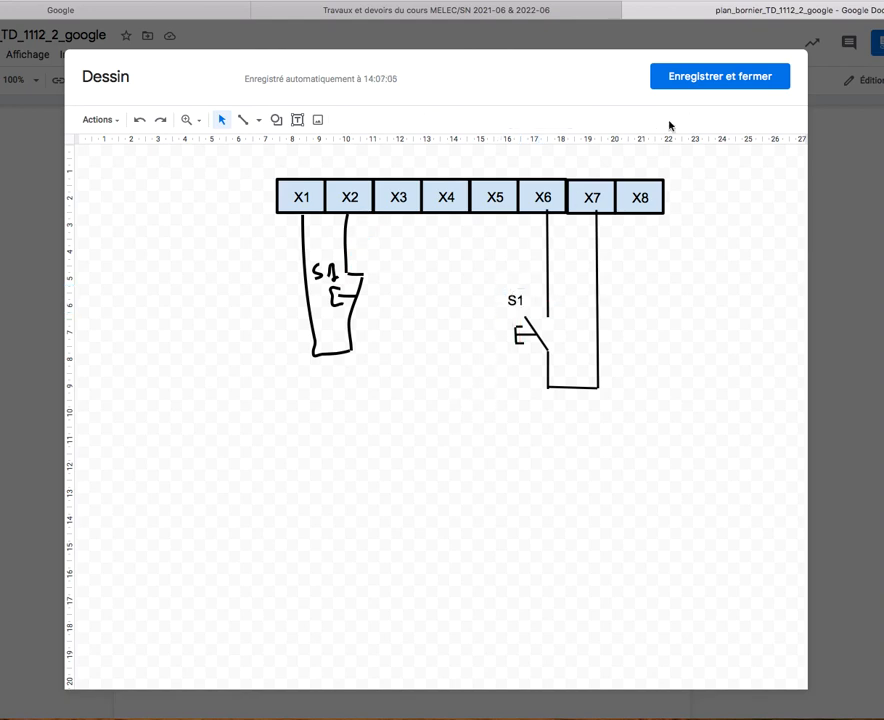
click(708, 77)
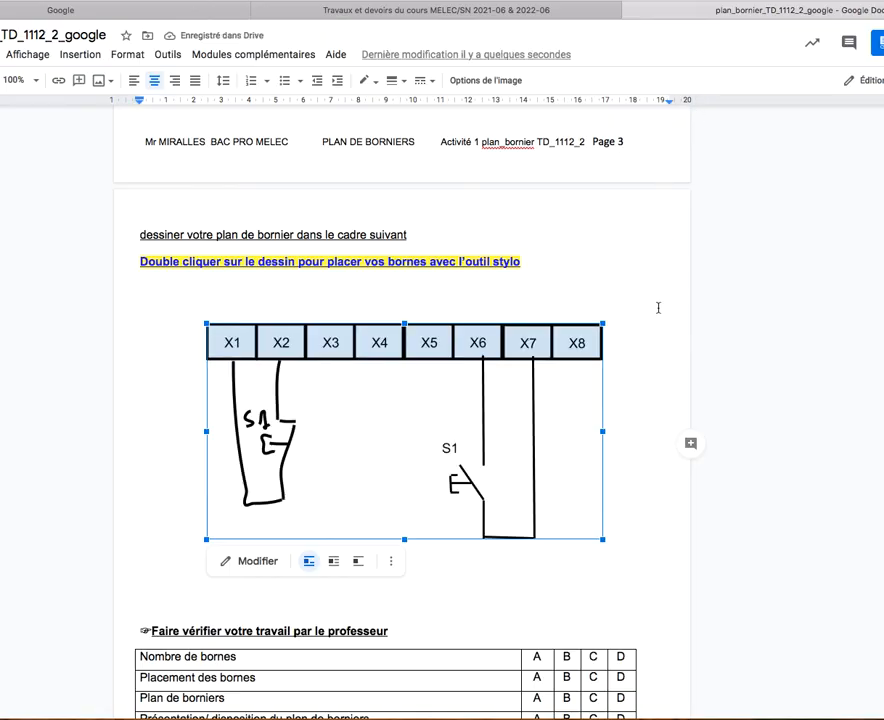
Look through the following worksheet pages for the remaining circuits and their blank terminal strips
scroll(658, 307, down, 1)
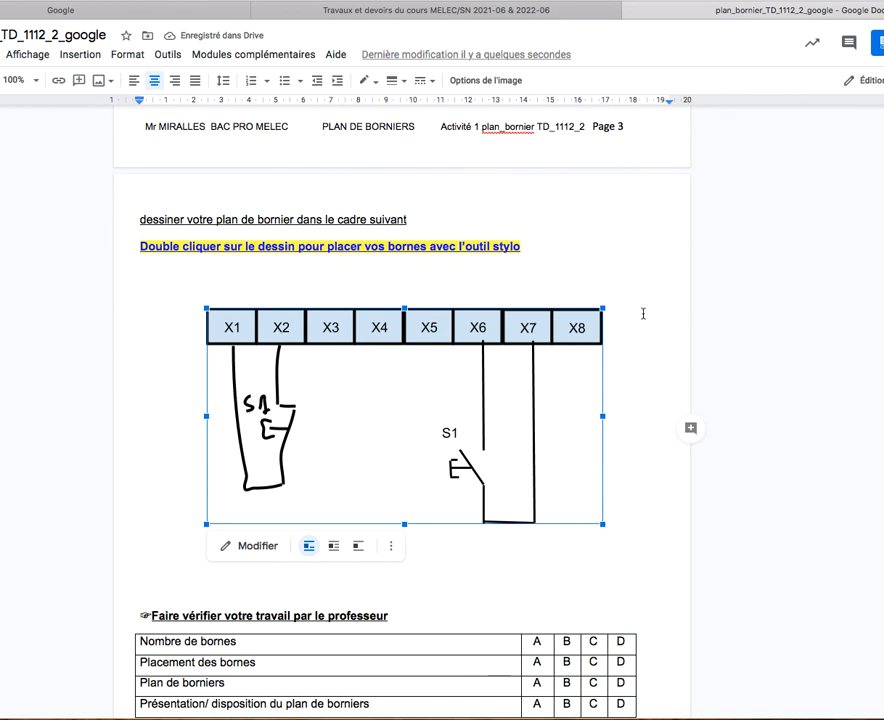
scroll(643, 314, down, 15)
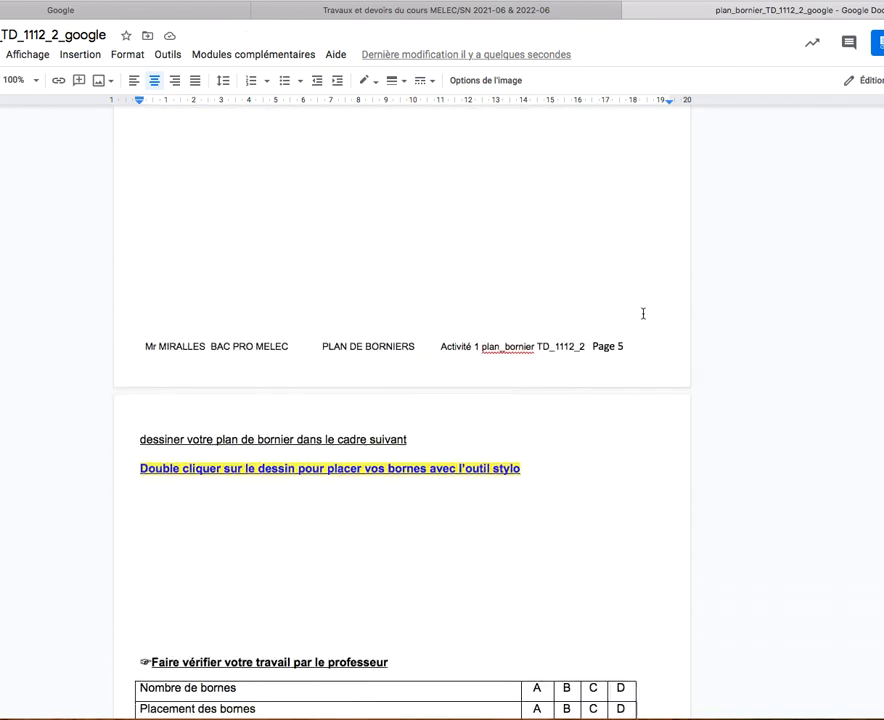
scroll(643, 314, down, 15)
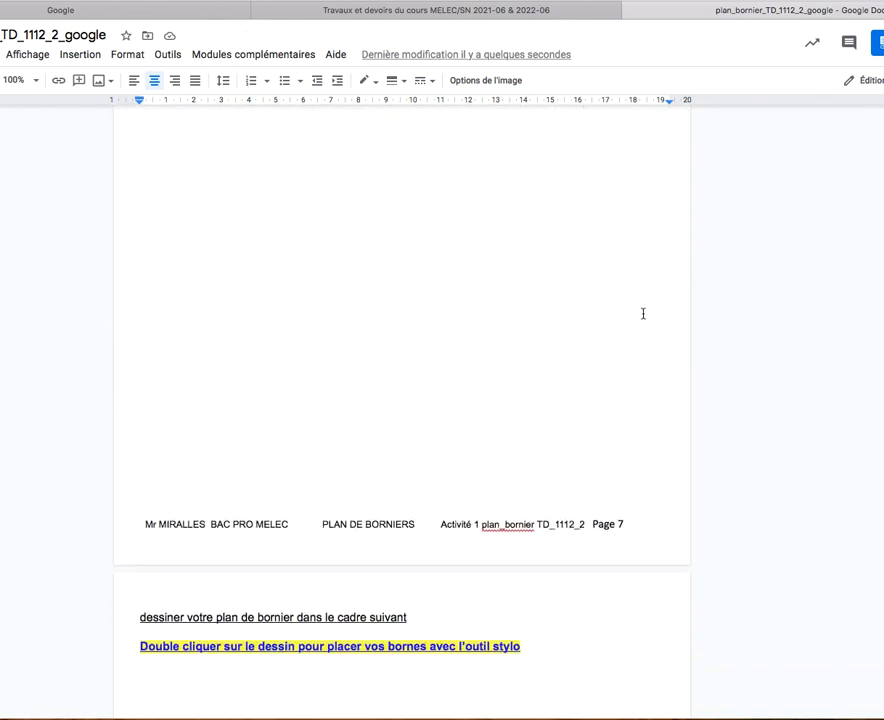
scroll(643, 313, up, 15)
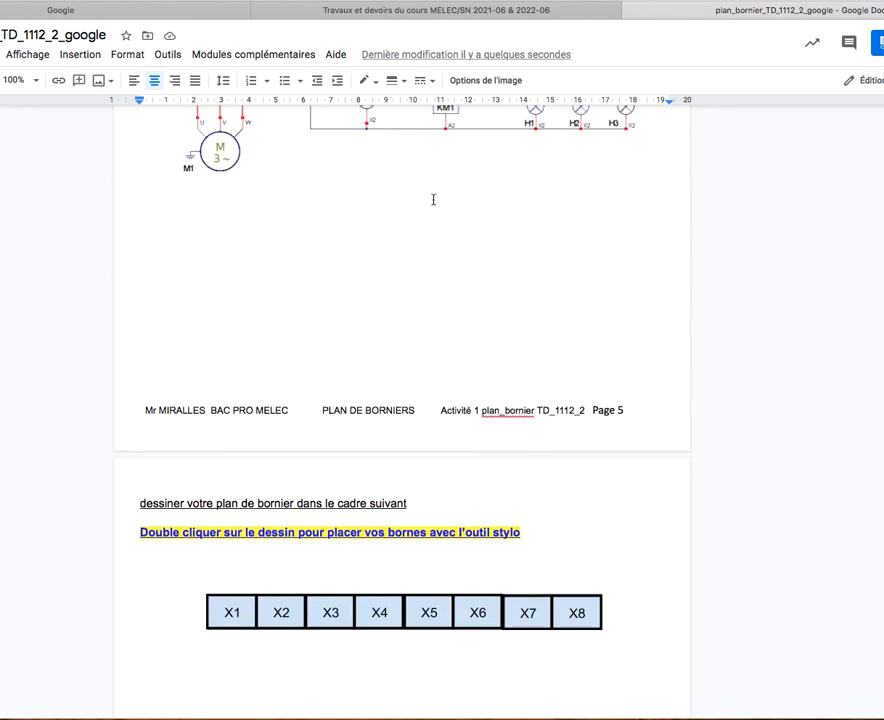
scroll(557, 215, down, 3)
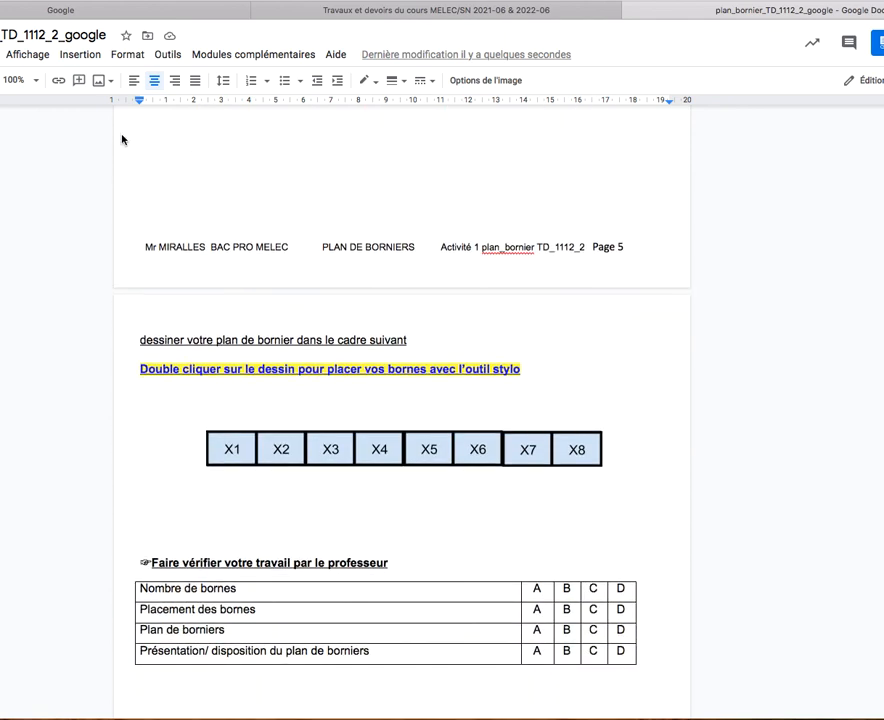